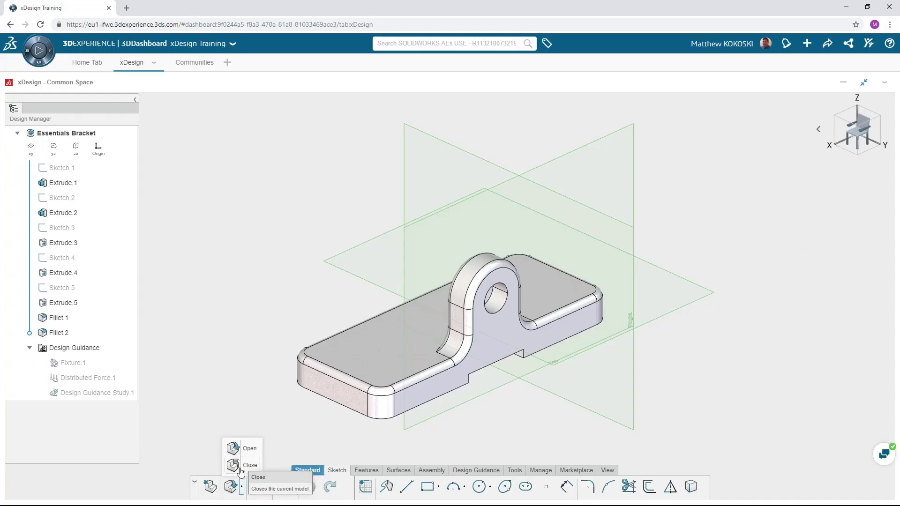
# - Close the Essentials Bracket model and start opening an existing model from the search results
pyautogui.click(236, 469)
pyautogui.click(410, 241)
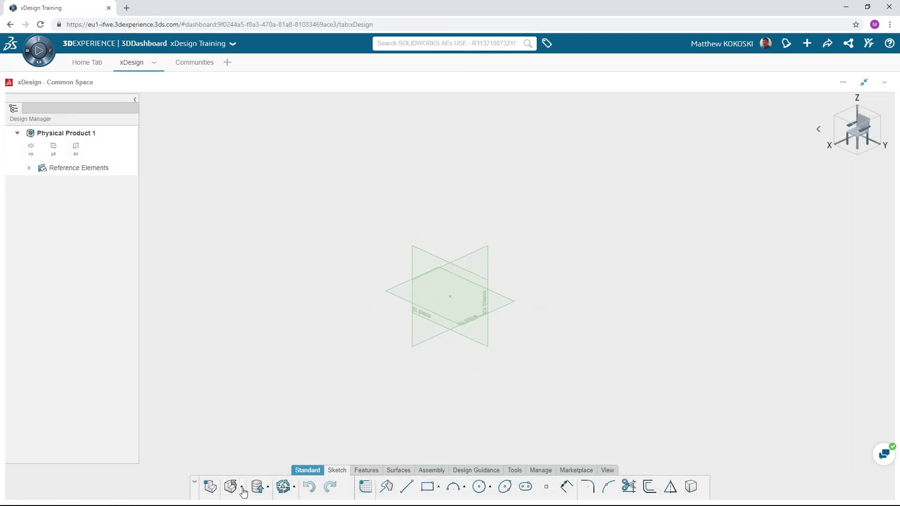
pyautogui.click(242, 487)
pyautogui.click(248, 447)
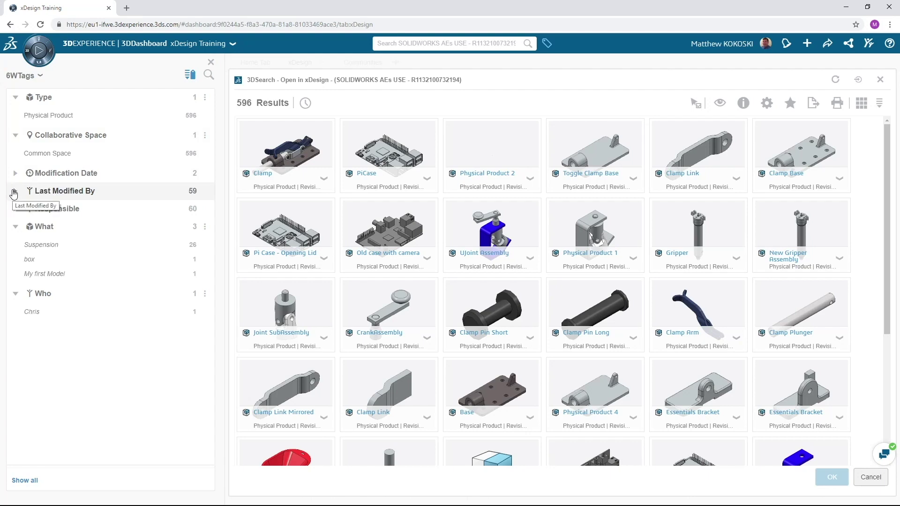
# - Filter the models by the person who last modified them and search for "base"
pyautogui.click(14, 192)
pyautogui.click(65, 240)
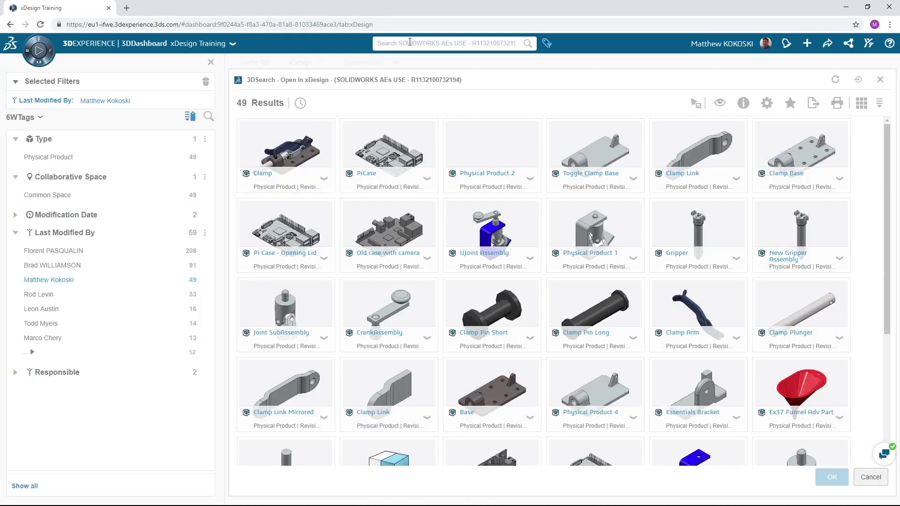
pyautogui.click(410, 41)
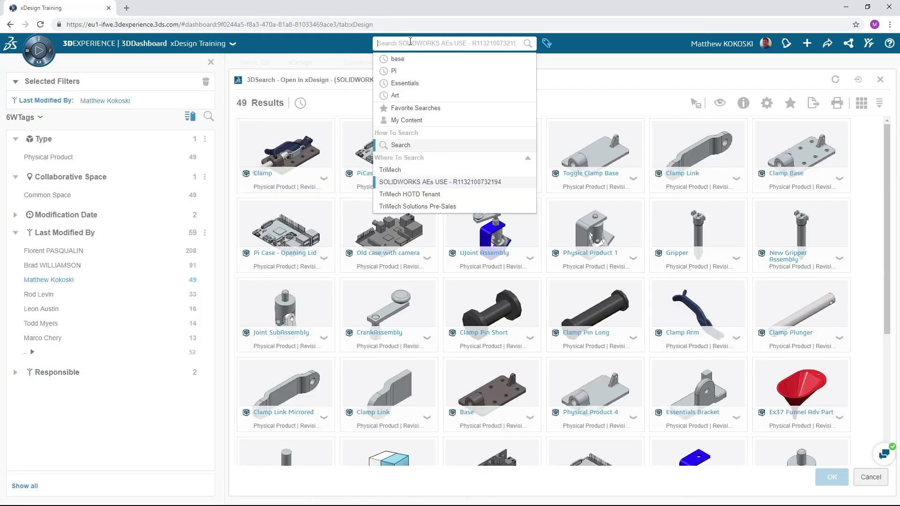
pyautogui.click(412, 60)
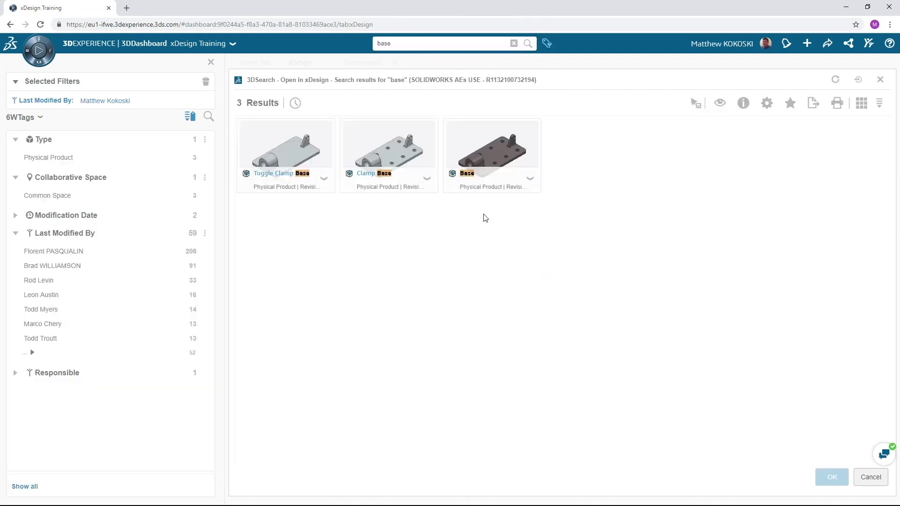
# - Add a Why tag named "Training Lesson" to the Toggle Clamp Base model
pyautogui.click(295, 145)
pyautogui.click(34, 152)
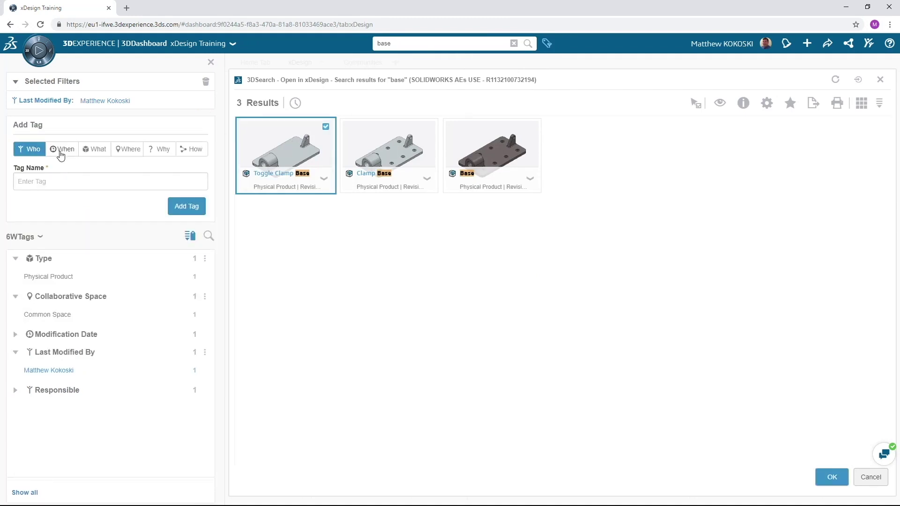
pyautogui.click(60, 150)
pyautogui.click(156, 148)
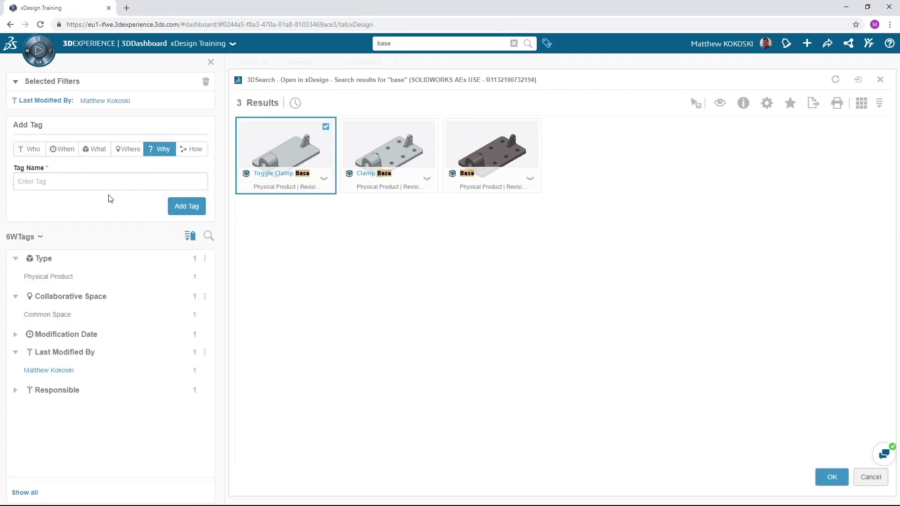
pyautogui.click(92, 183)
pyautogui.write('Training L')
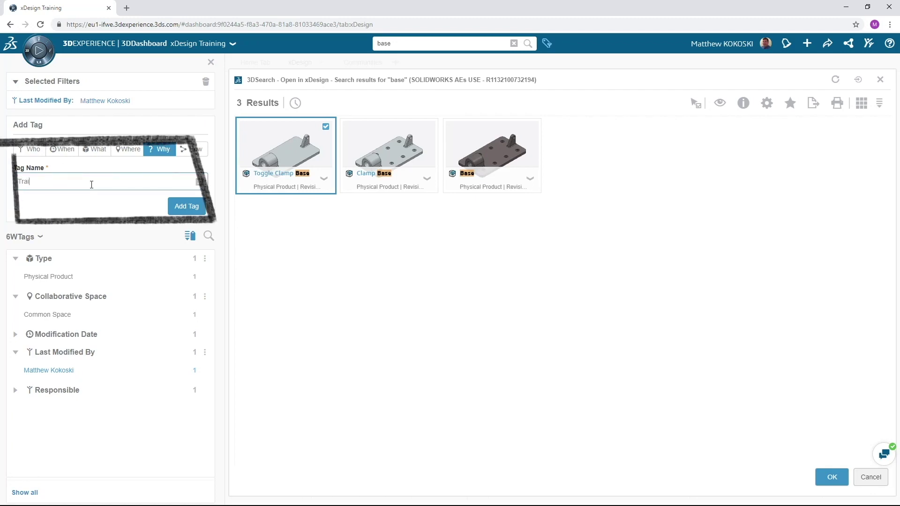
pyautogui.write('esson')
pyautogui.click(192, 208)
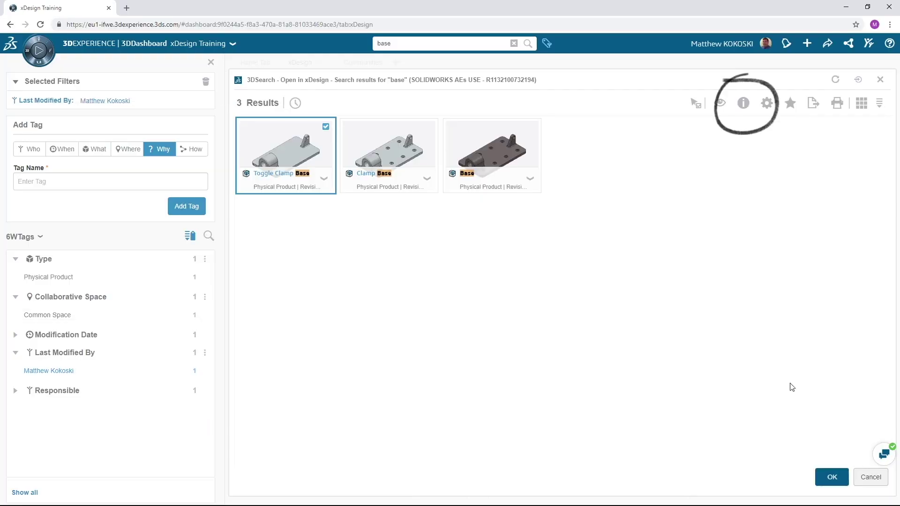
# - Review the properties of Toggle Clamp Base and open the model
pyautogui.click(744, 103)
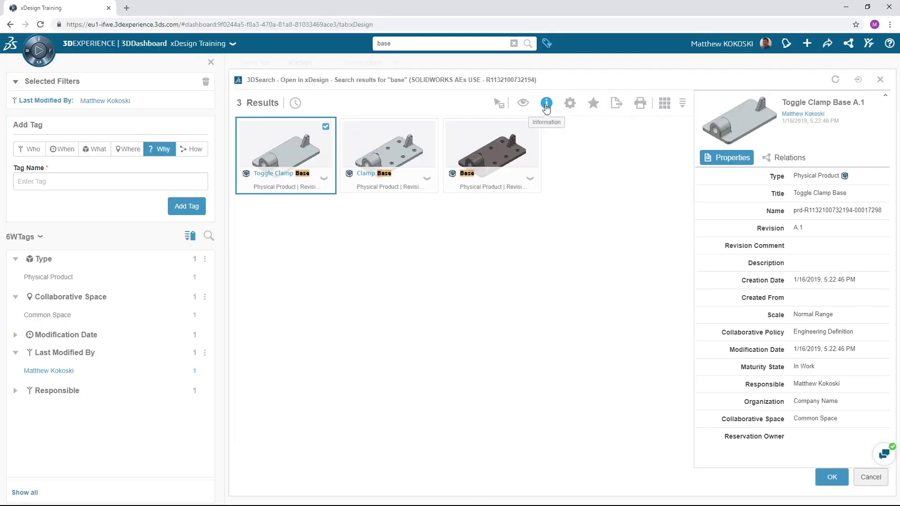
pyautogui.click(547, 108)
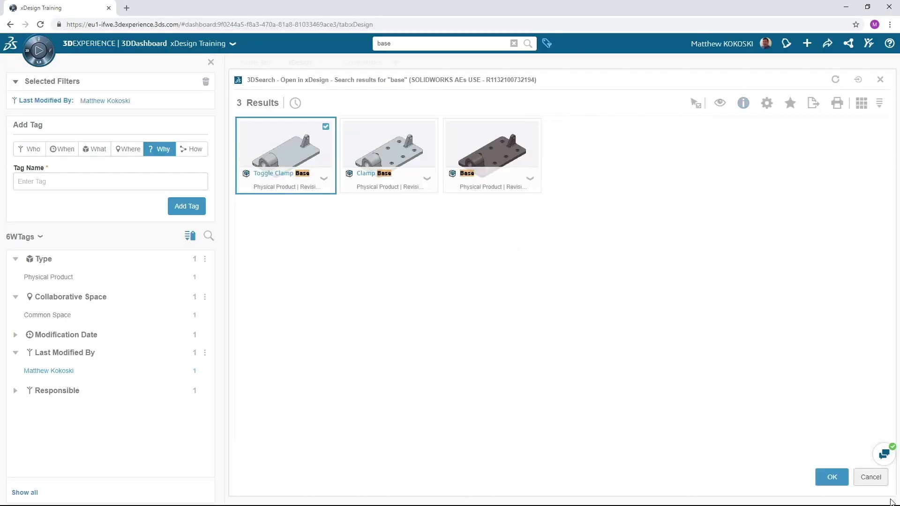
pyautogui.click(840, 481)
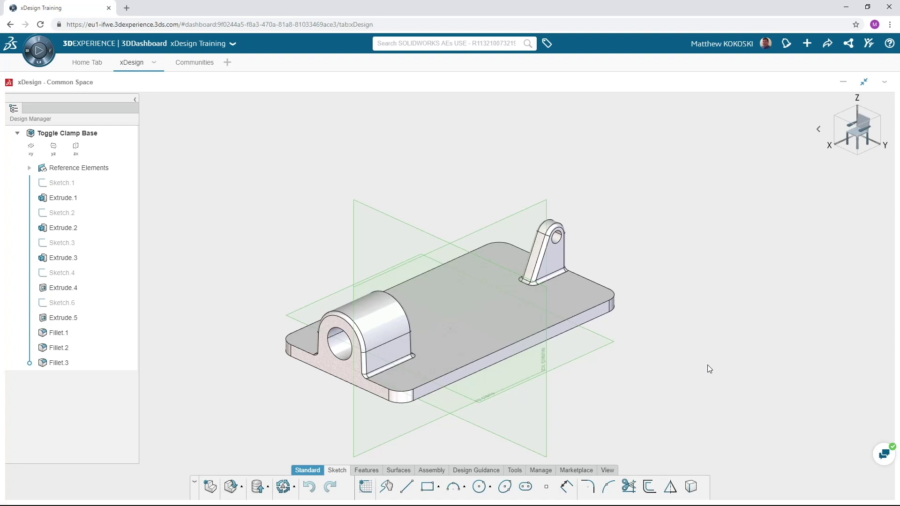
# - Sketch a point on the plate's upper face, about 0.52 in from the long edge and 0.76 in from the short edge beside the small lug
pyautogui.click(567, 294)
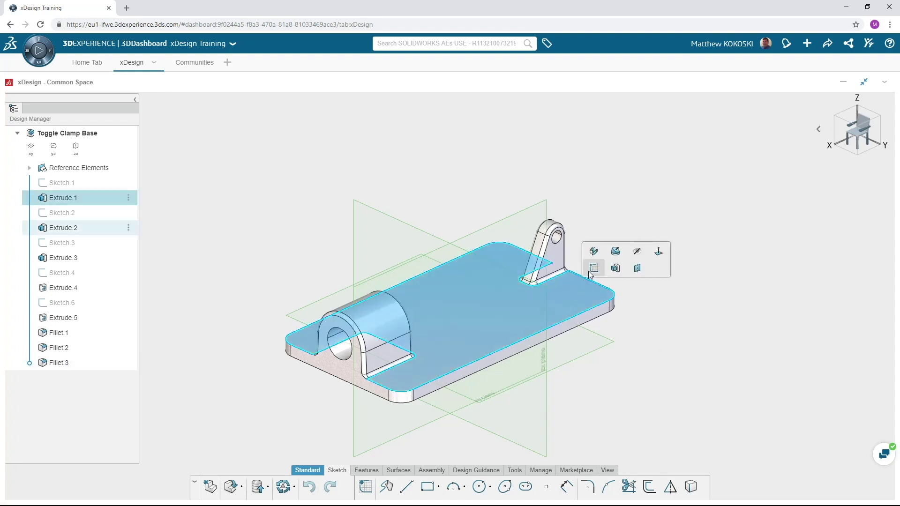
pyautogui.click(593, 270)
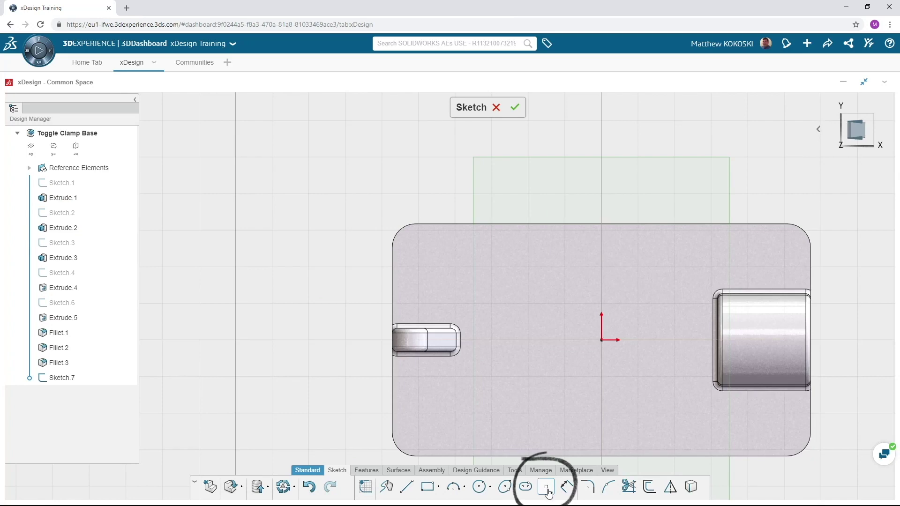
pyautogui.click(547, 489)
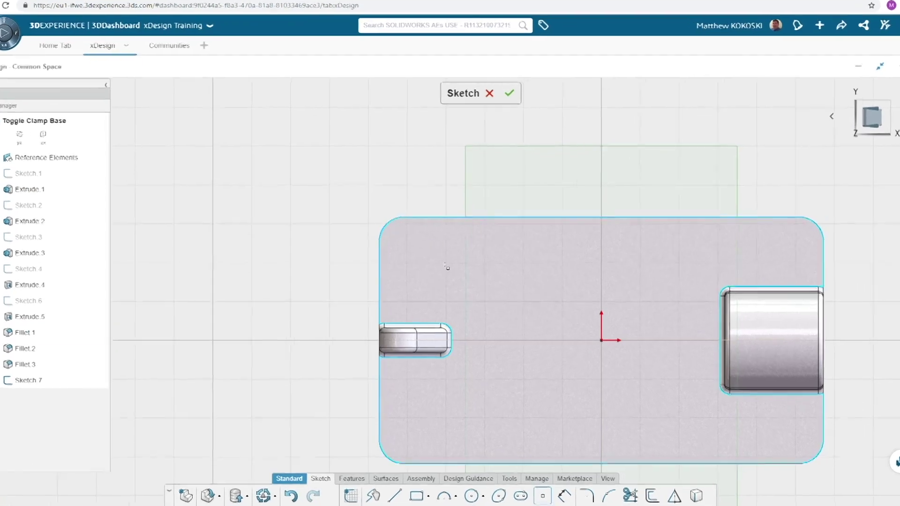
pyautogui.click(451, 267)
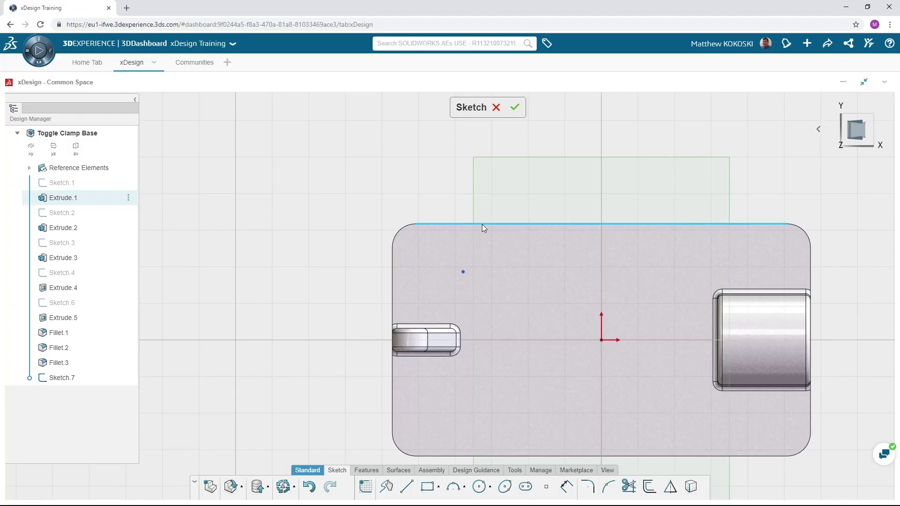
# - Dimension the sketch point 0.5 in from the nearest long edge of the plate
pyautogui.click(482, 224)
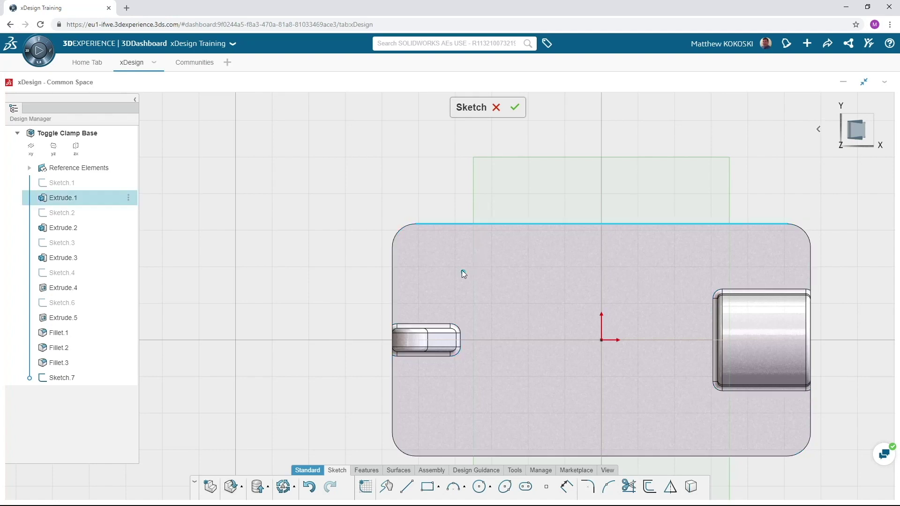
pyautogui.click(462, 271)
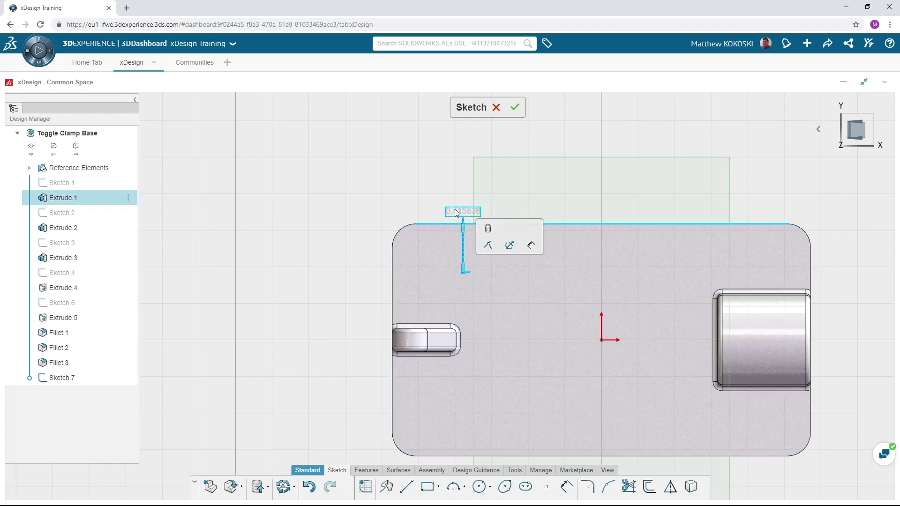
pyautogui.click(456, 211)
pyautogui.write('0.5')
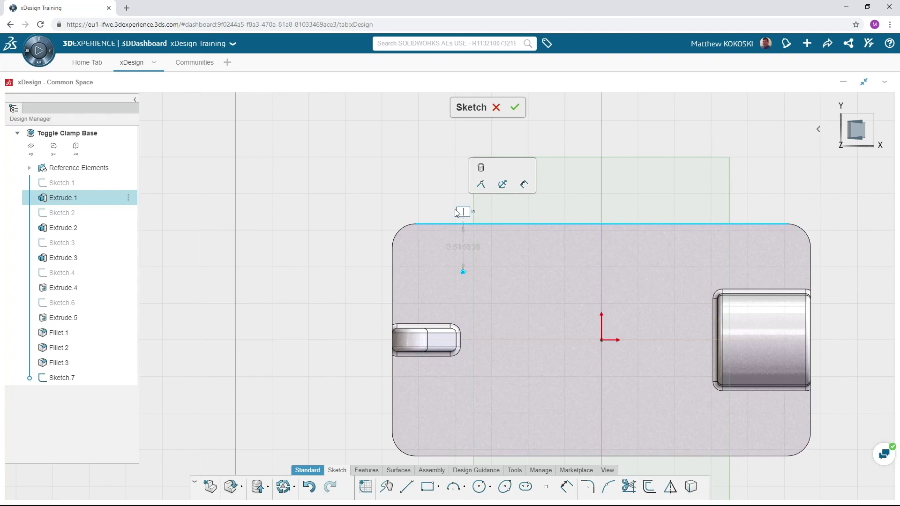
pyautogui.press('Return')
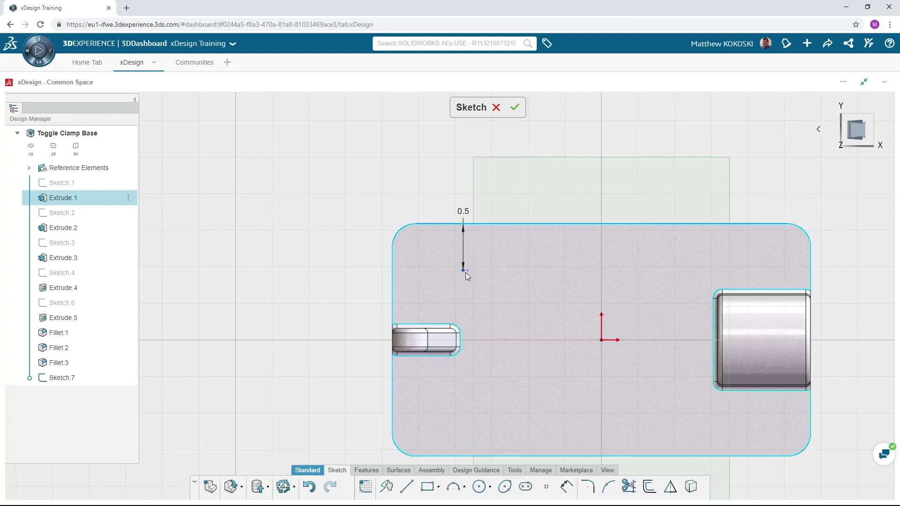
# - Dimension the sketch point 0.5 in from the plate's short edge beside the small lug and finish the sketch
pyautogui.moveTo(466, 271); pyautogui.dragTo(483, 270, button='middle')
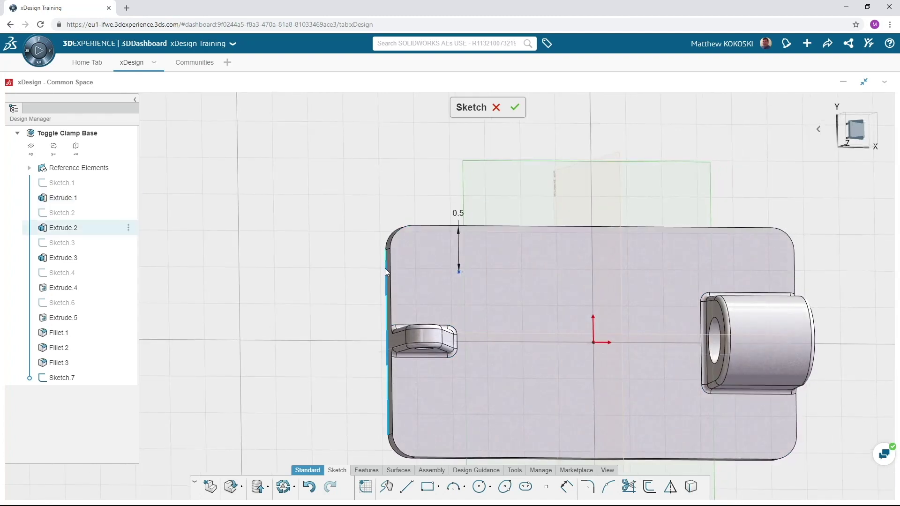
pyautogui.click(386, 269)
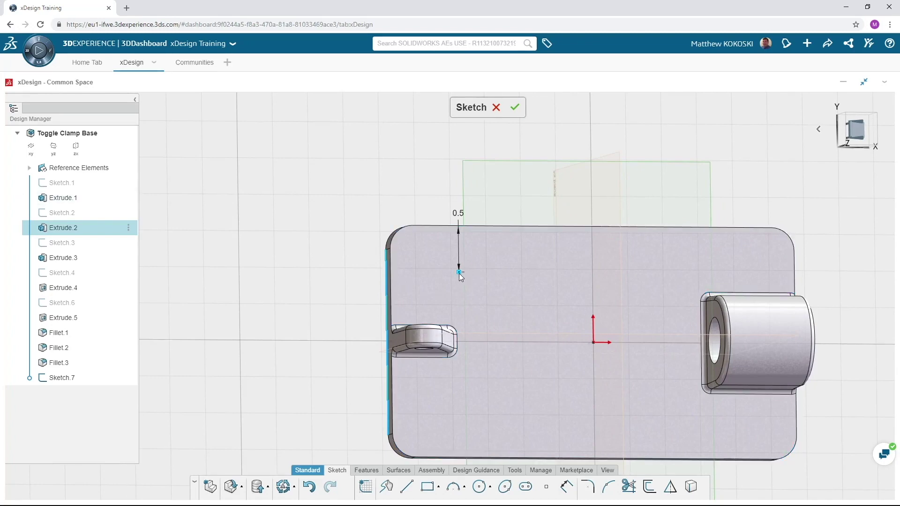
pyautogui.click(458, 272)
pyautogui.doubleClick(435, 276)
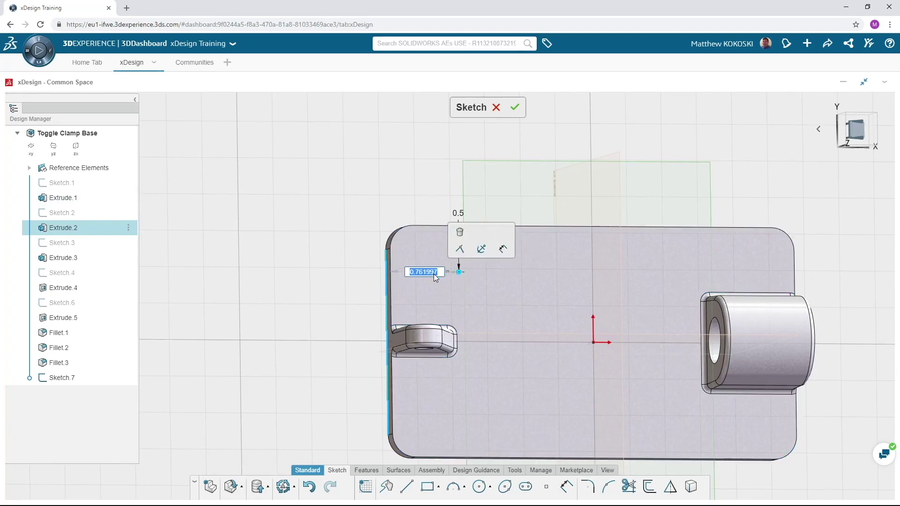
pyautogui.write('0.5')
pyautogui.press('Return')
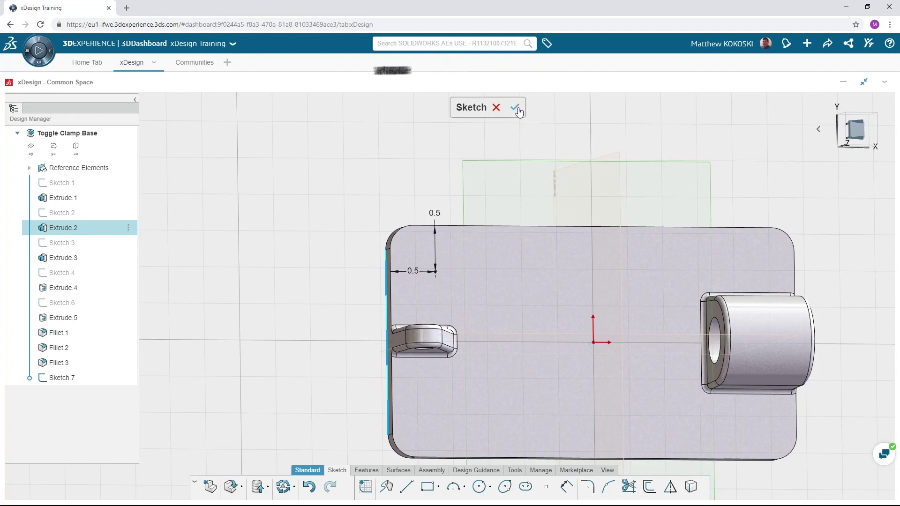
pyautogui.click(515, 108)
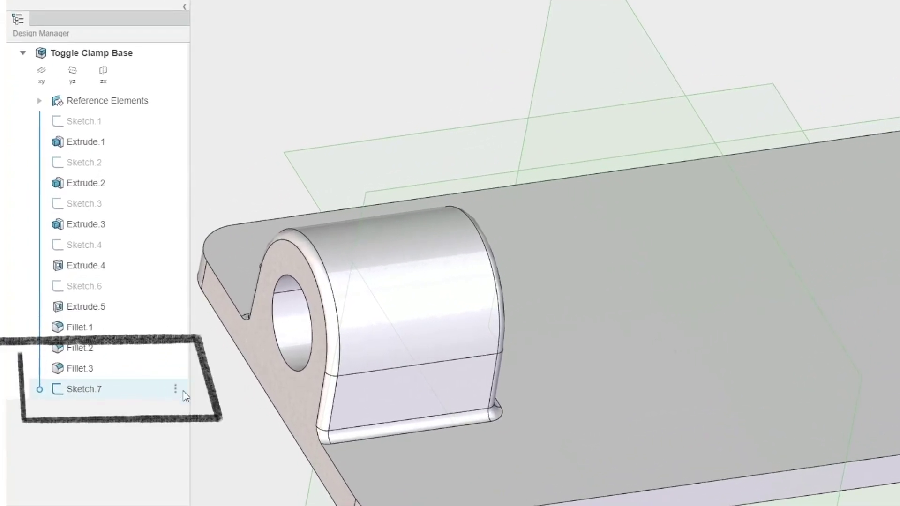
# - Rename the new point sketch as "Hole Location Sketch"
pyautogui.click(174, 390)
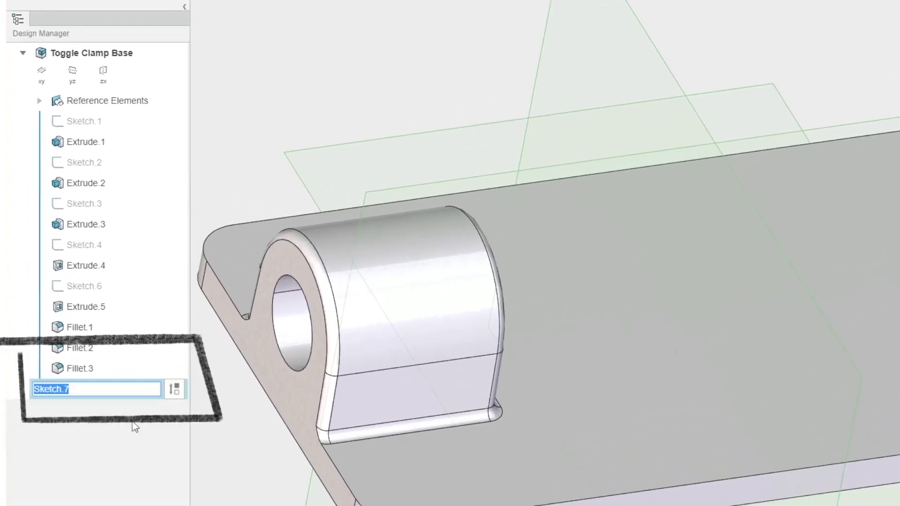
pyautogui.write('Hole Location Sketch')
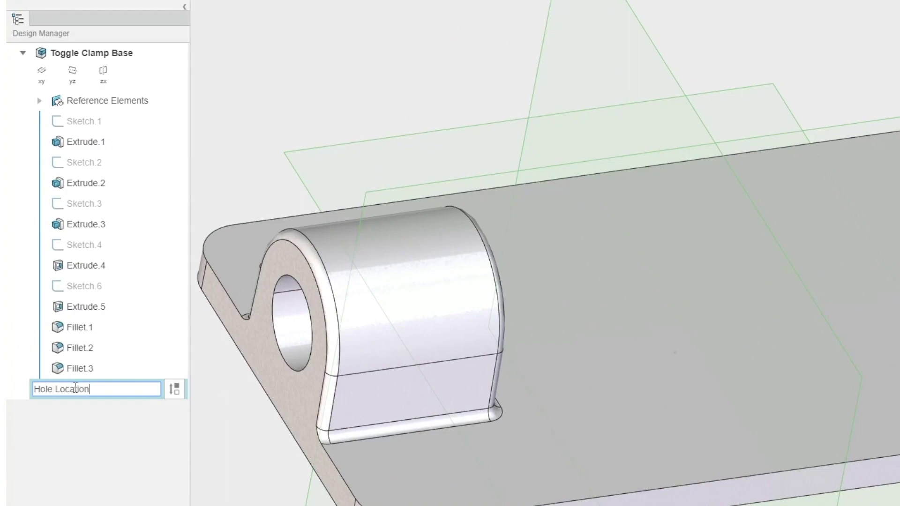
pyautogui.press('Return')
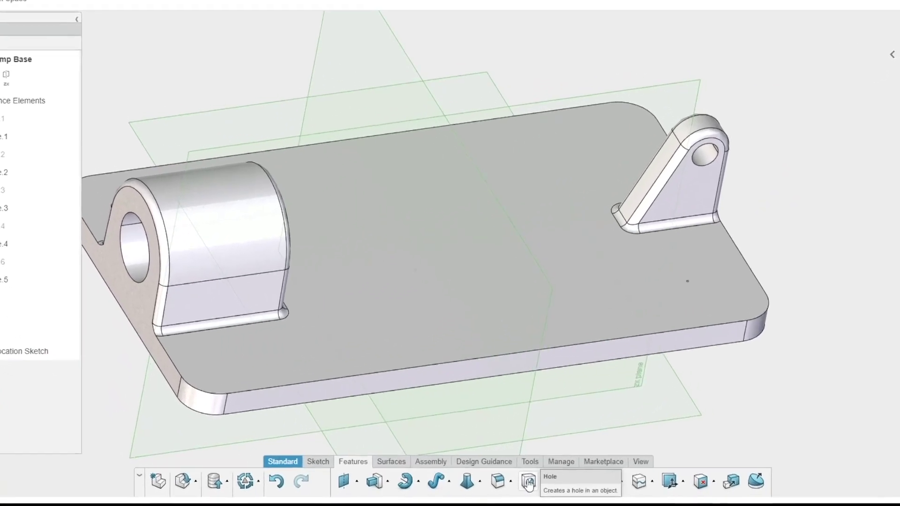
# - Configure a Counterbore hole with the ASME Inch standard for a Socket Button Head Cap Screw, size 1/4
pyautogui.click(528, 483)
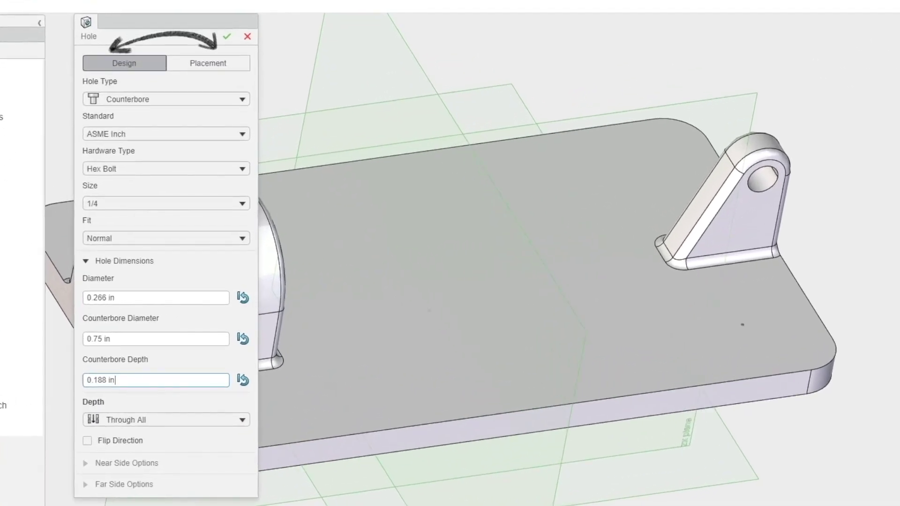
pyautogui.click(177, 136)
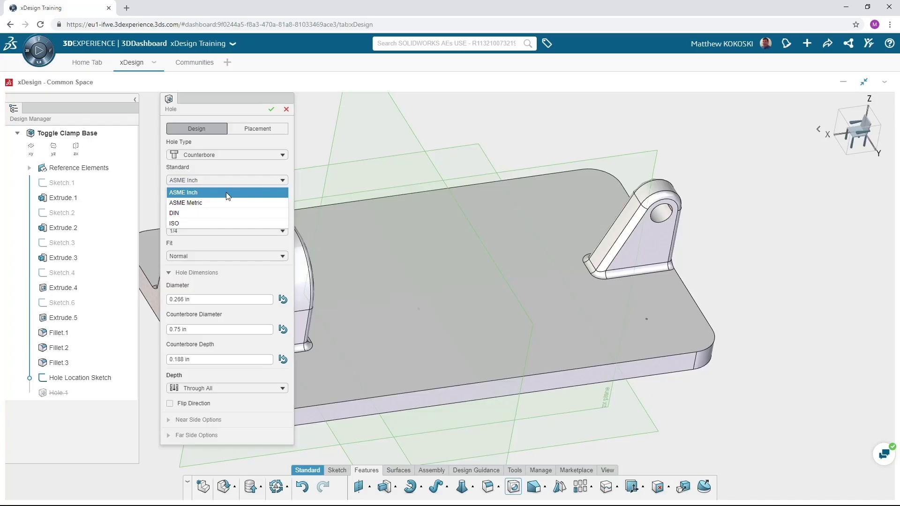
pyautogui.click(226, 193)
pyautogui.click(225, 206)
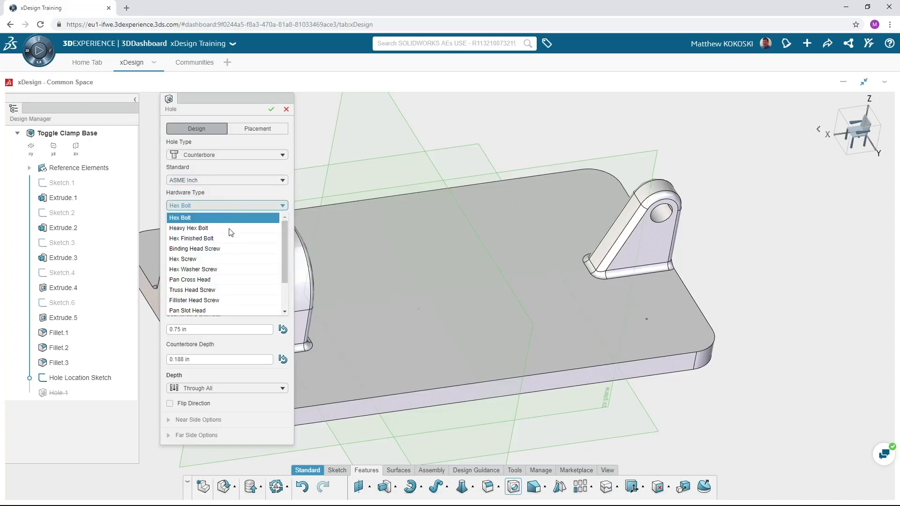
pyautogui.scroll(-2, 233, 243)
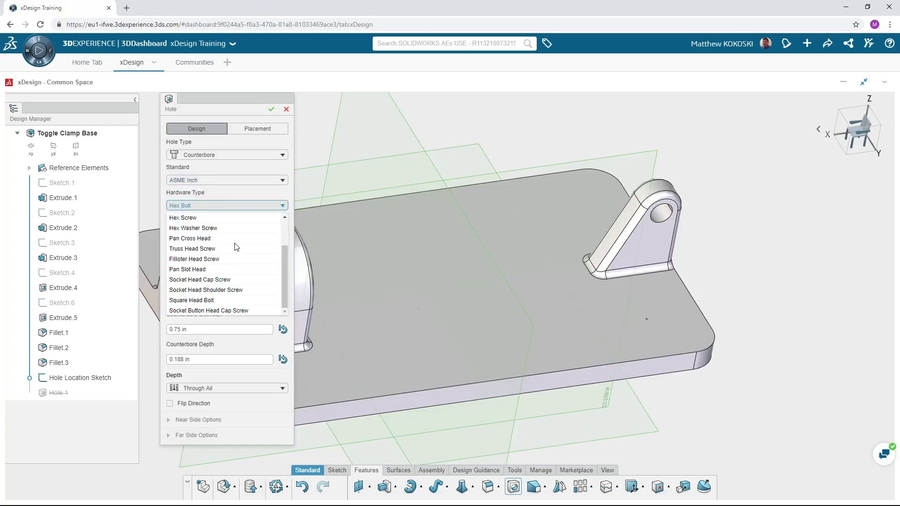
pyautogui.click(226, 311)
pyautogui.click(201, 231)
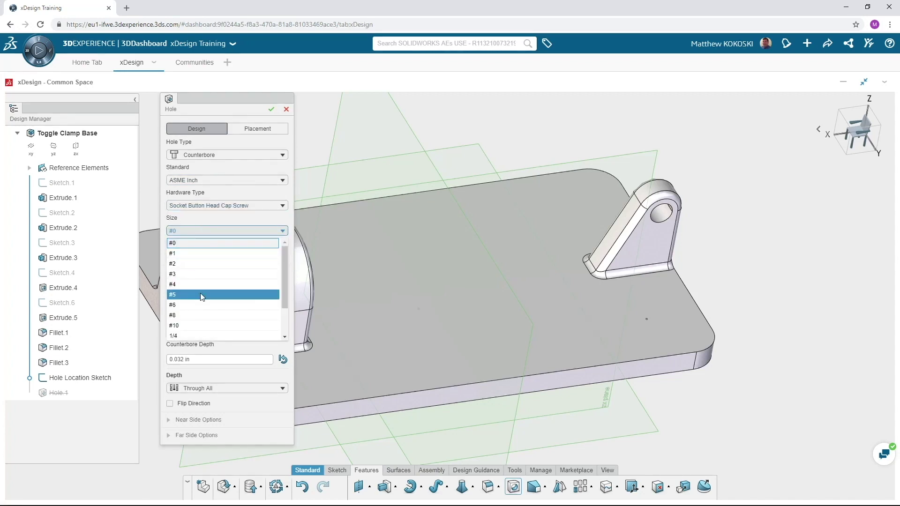
pyautogui.scroll(-1, 201, 301)
pyautogui.click(188, 301)
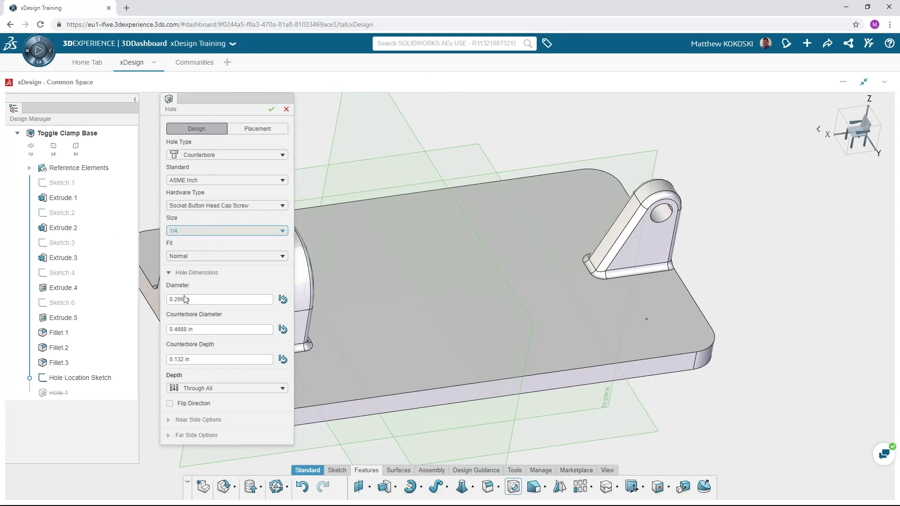
# - Place the counterbored hole on the Hole Location Sketch point, set its size to #6 and finish the hole
pyautogui.click(257, 129)
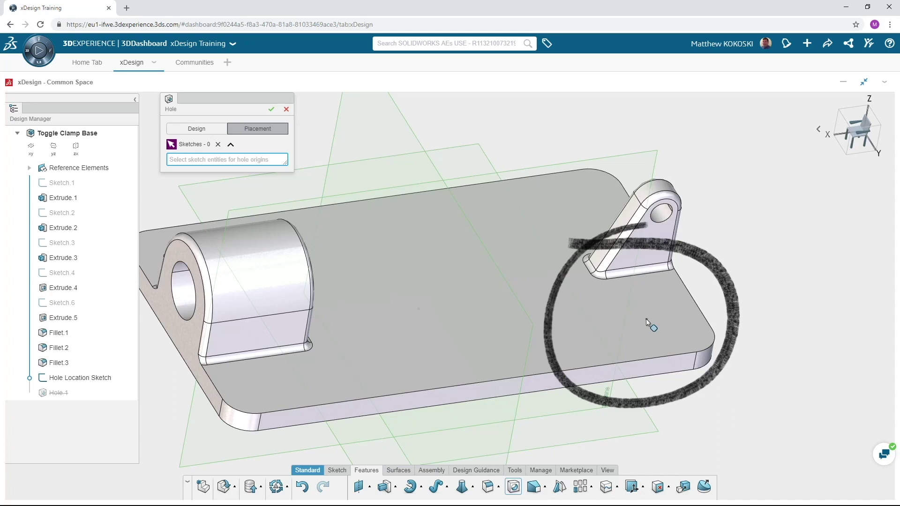
pyautogui.click(74, 377)
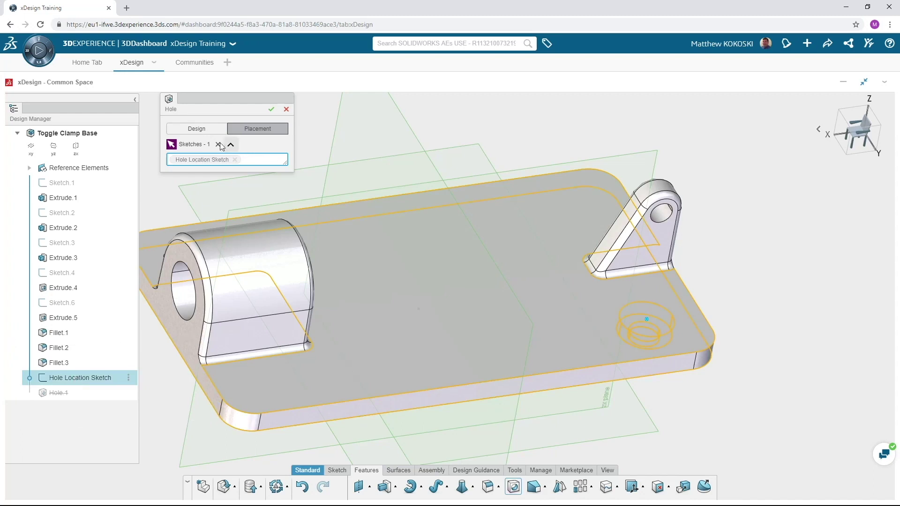
pyautogui.click(190, 131)
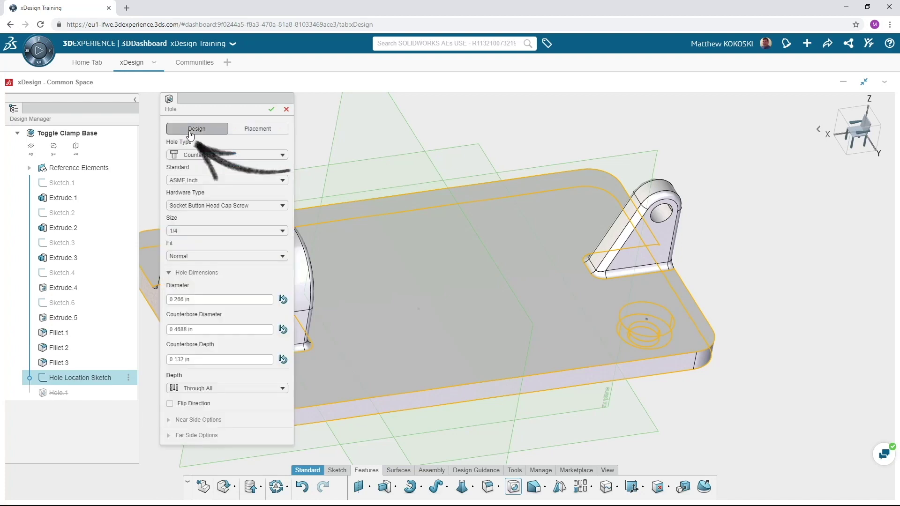
pyautogui.click(220, 231)
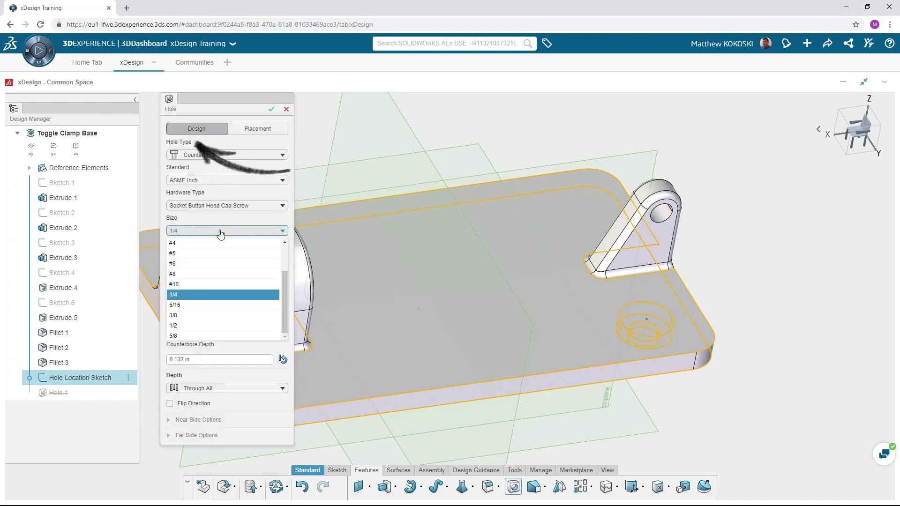
pyautogui.click(216, 267)
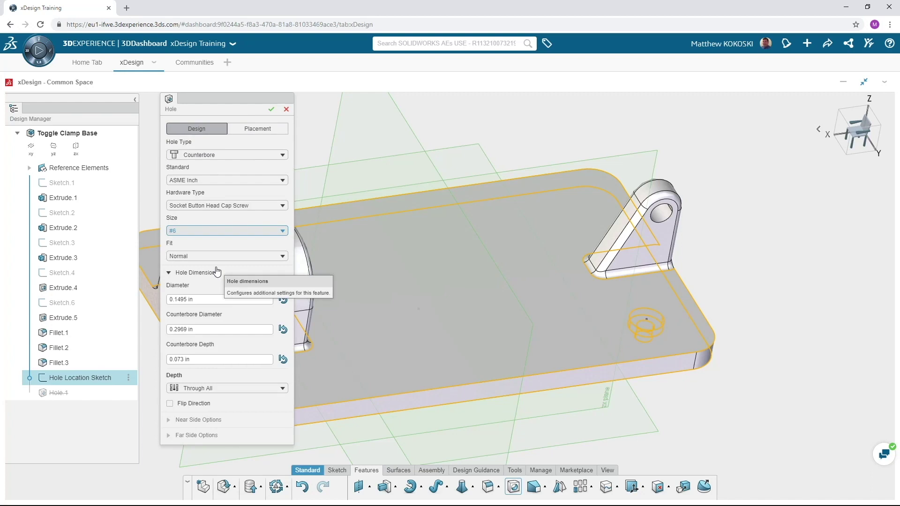
pyautogui.click(272, 111)
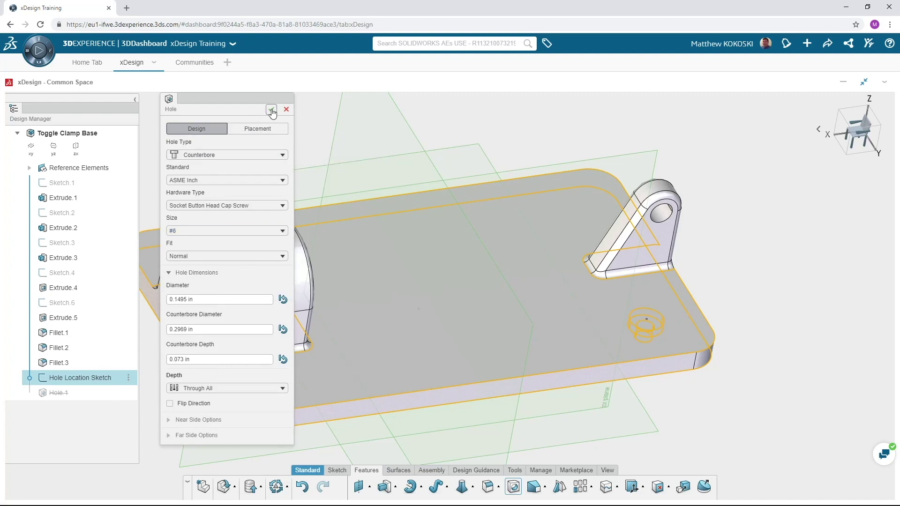
# - Hide the Hole Location Sketch and the zx, yz and xy reference planes
pyautogui.click(85, 379)
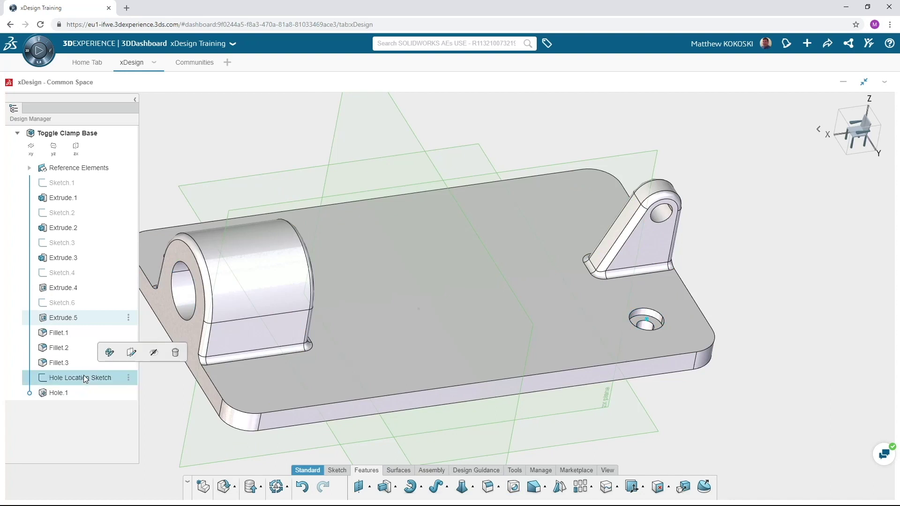
pyautogui.click(157, 353)
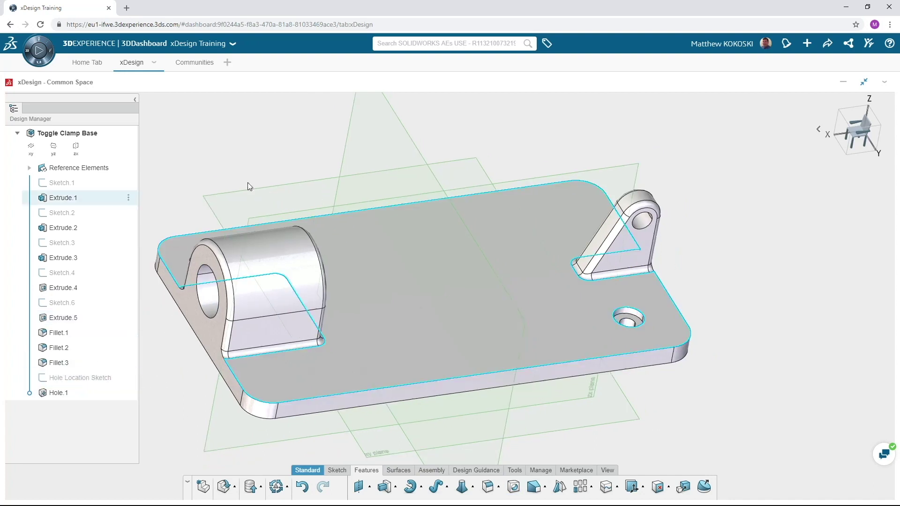
pyautogui.click(76, 149)
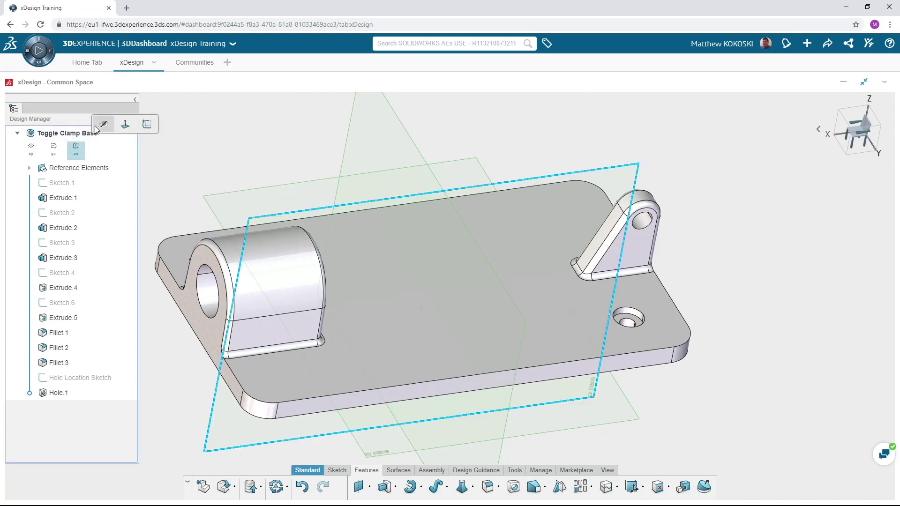
pyautogui.click(76, 149)
pyautogui.click(54, 149)
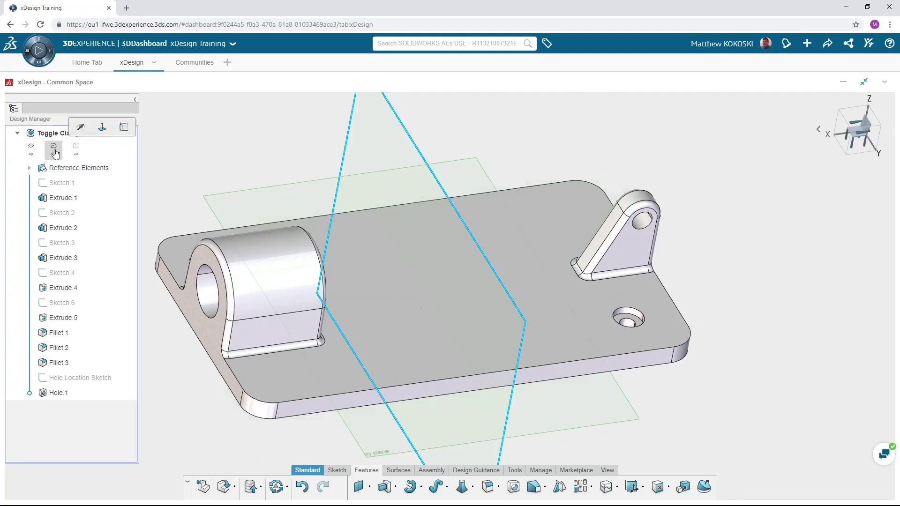
pyautogui.click(54, 150)
pyautogui.click(37, 152)
pyautogui.click(37, 152)
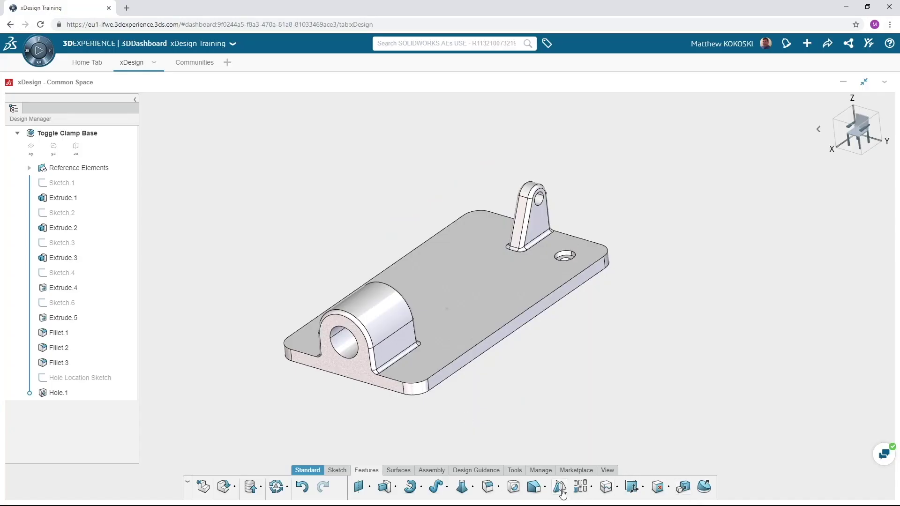
# - Mirror the counterbored hole about the zx plane to the other side of the plate
pyautogui.click(560, 489)
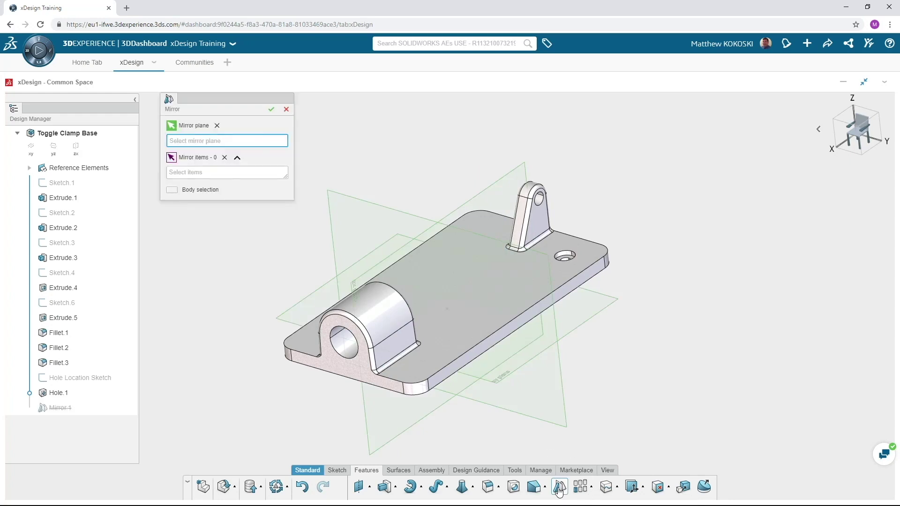
pyautogui.click(511, 176)
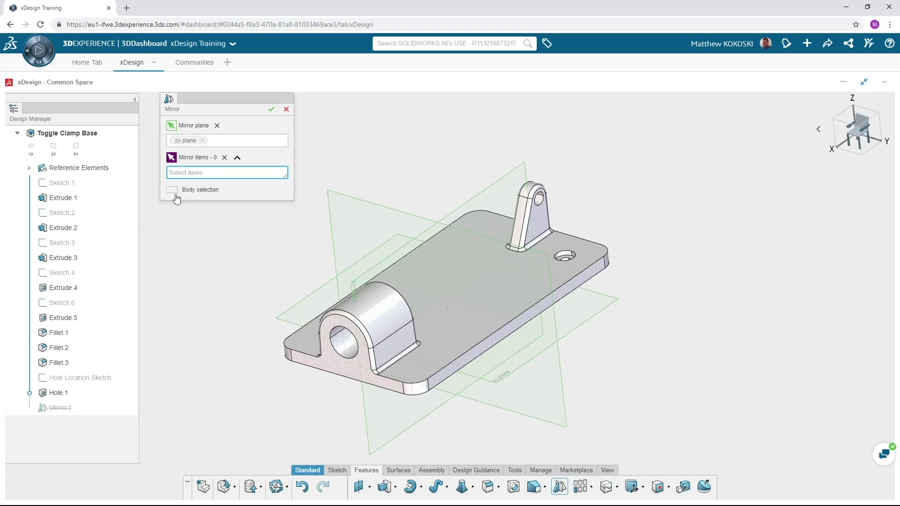
pyautogui.click(41, 394)
pyautogui.scroll(3, 564, 257)
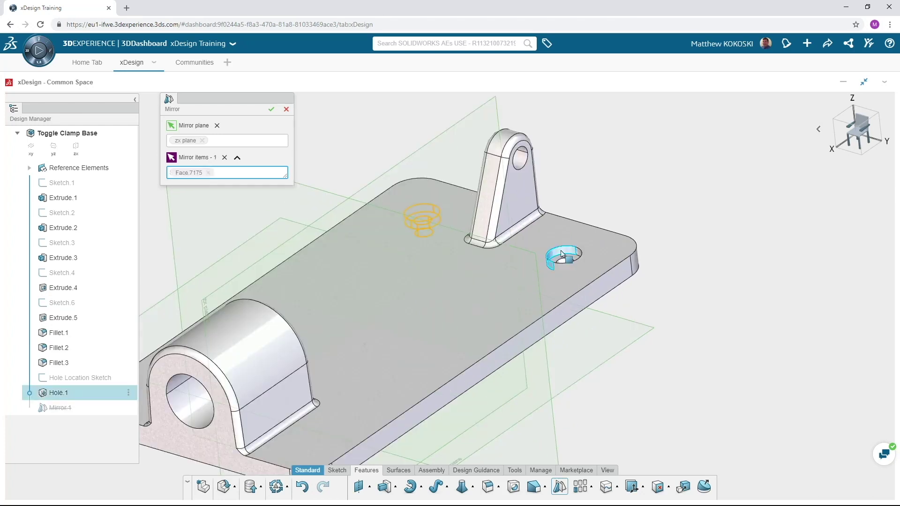
pyautogui.click(272, 110)
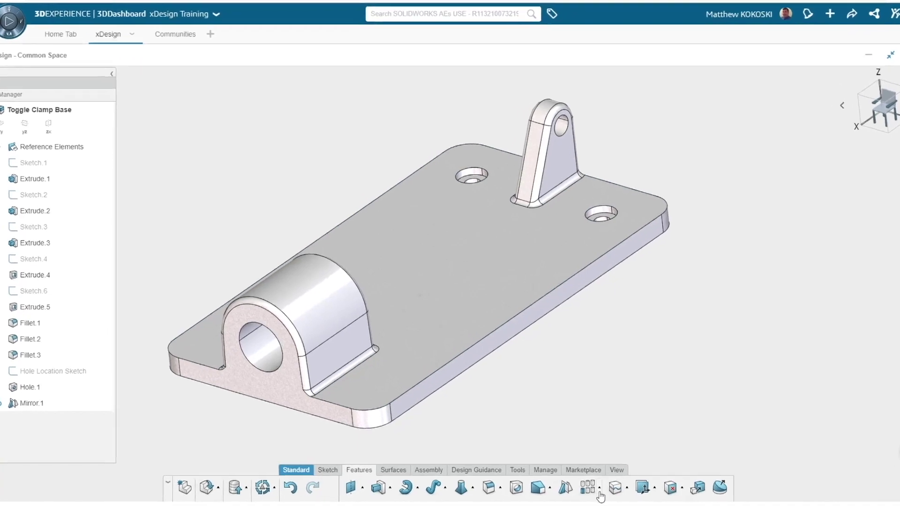
# - Start a linear pattern that includes both the mirrored hole and the original counterbored hole
pyautogui.click(616, 492)
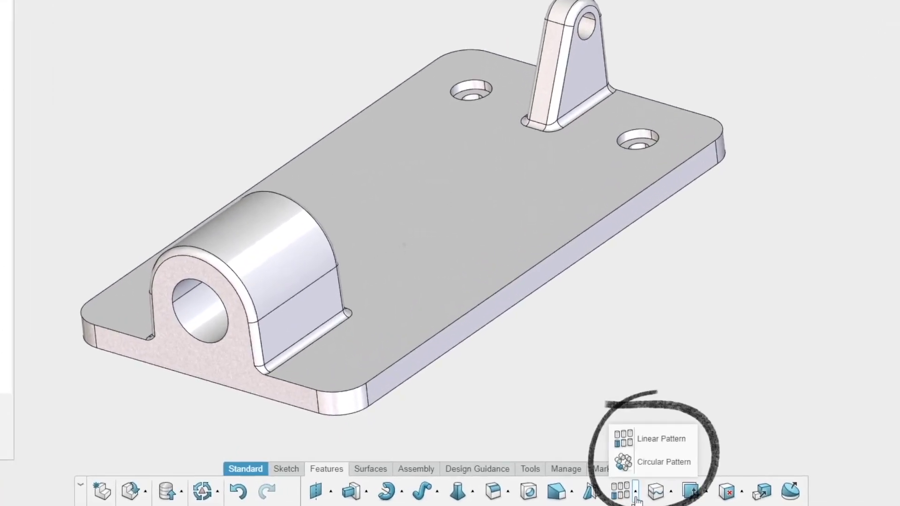
pyautogui.click(631, 440)
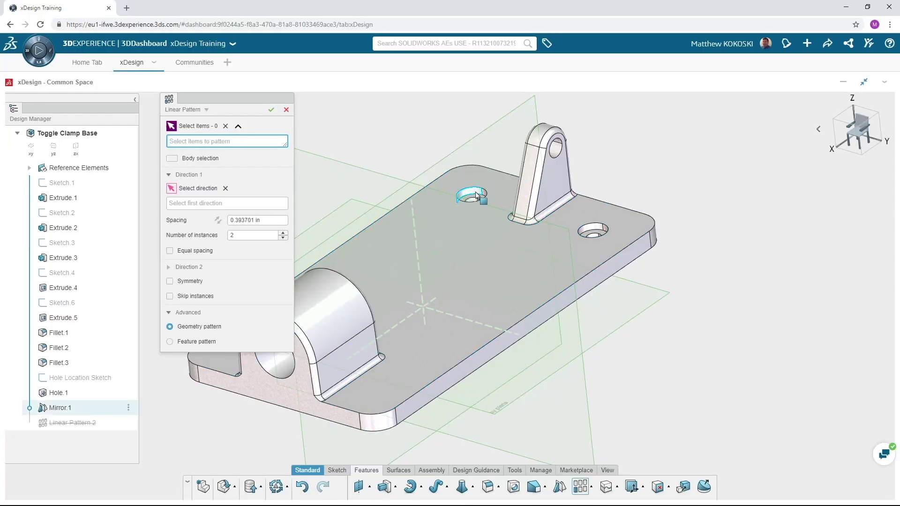
pyautogui.click(60, 407)
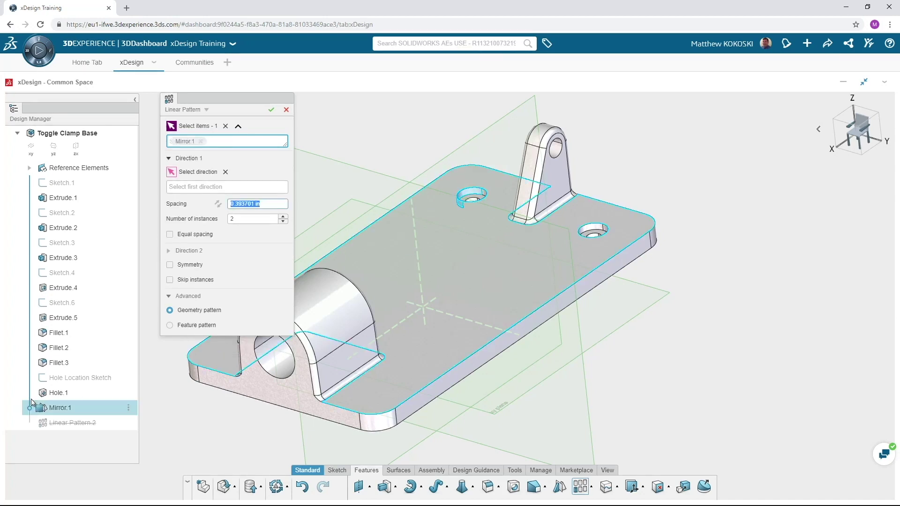
pyautogui.click(58, 393)
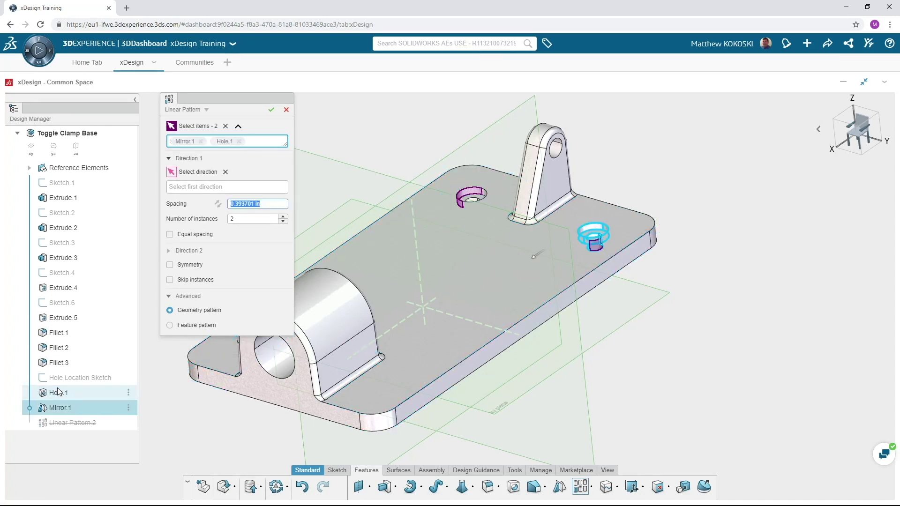
# - Try the plate's long edge as the first pattern direction and clear that selection
pyautogui.click(229, 187)
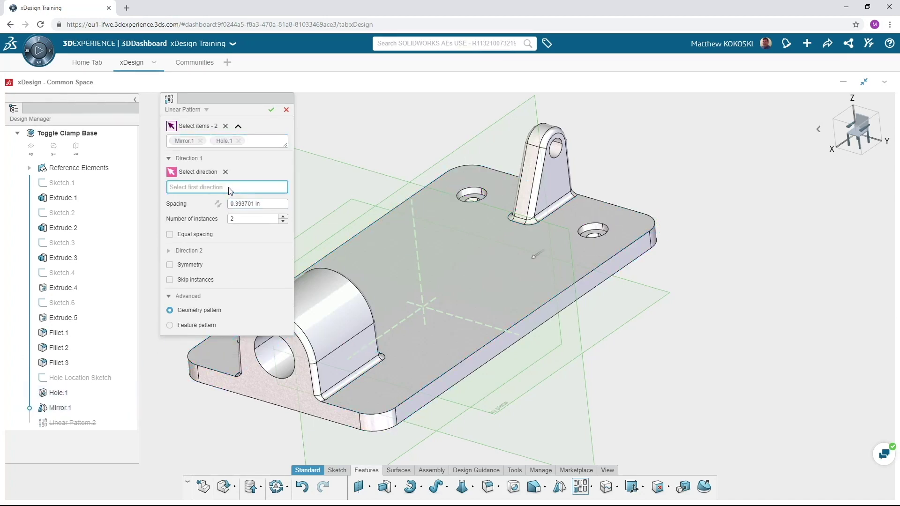
pyautogui.click(538, 309)
pyautogui.press('Down')
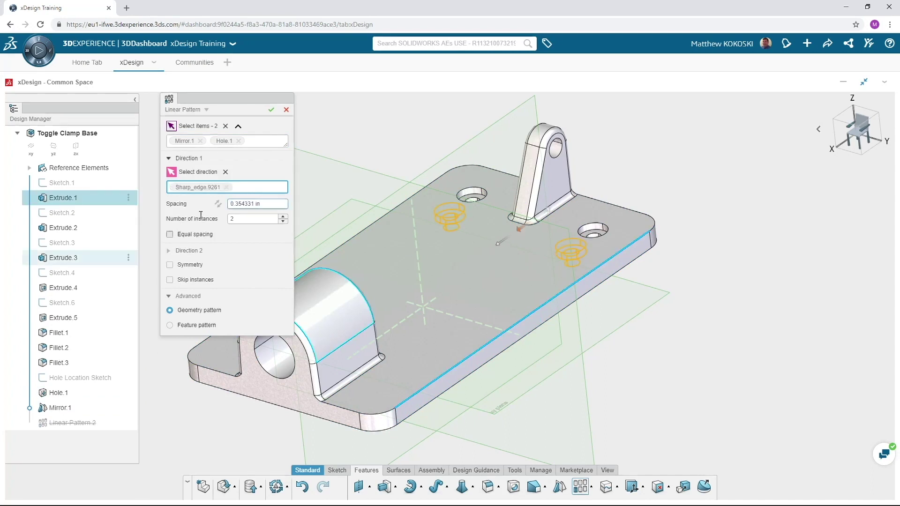
pyautogui.click(228, 187)
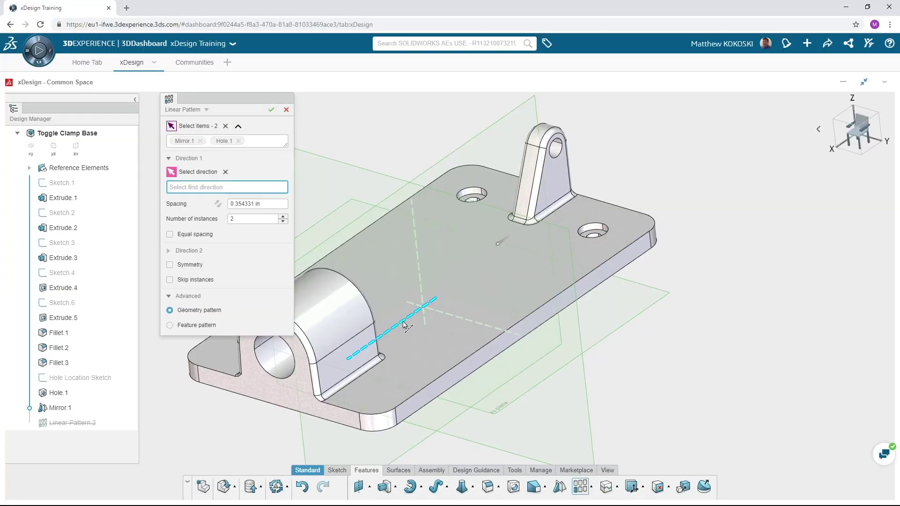
# - Pattern the two holes along the X-Axis with 4 instances spaced 4.5/4 in apart and finish the linear pattern
pyautogui.click(377, 268)
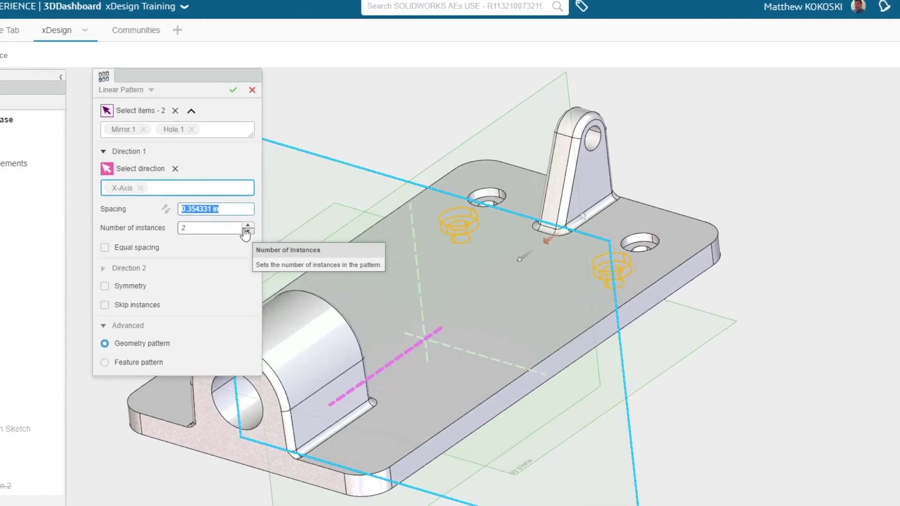
pyautogui.click(248, 225)
pyautogui.click(248, 225)
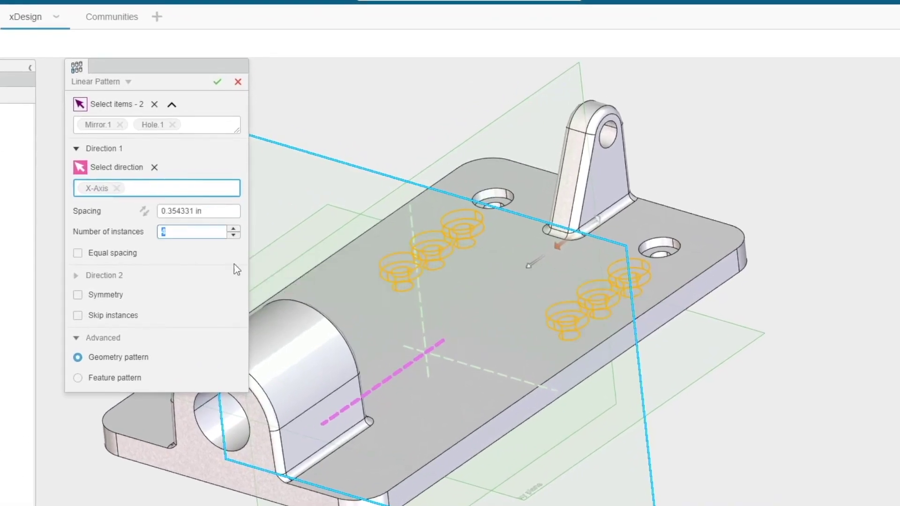
pyautogui.click(220, 213)
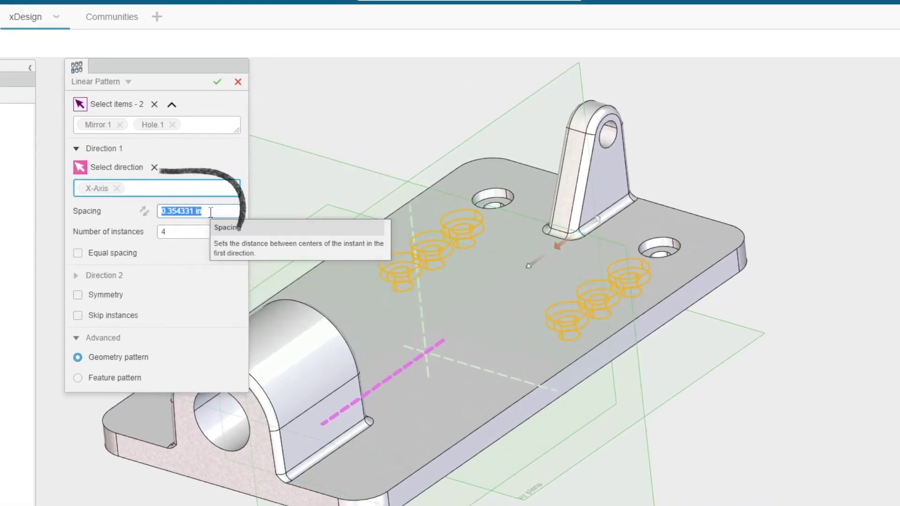
pyautogui.write('4.5')
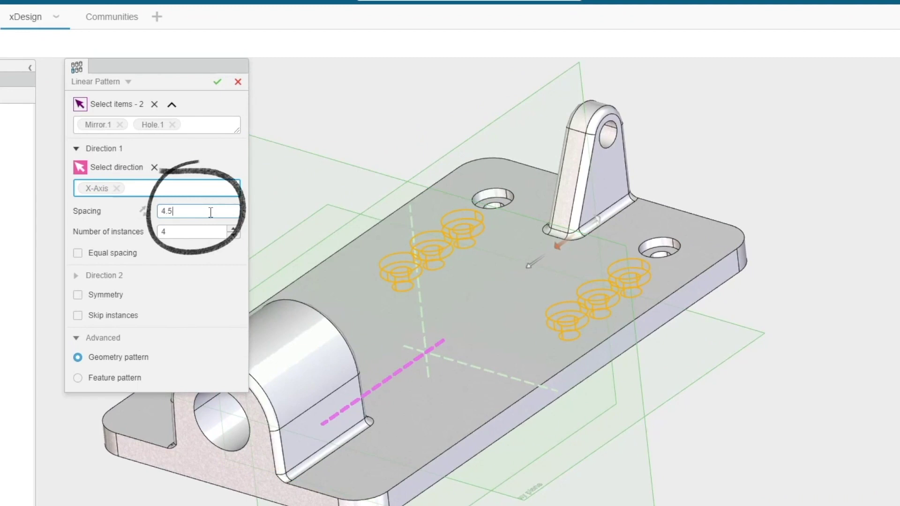
pyautogui.write('/4')
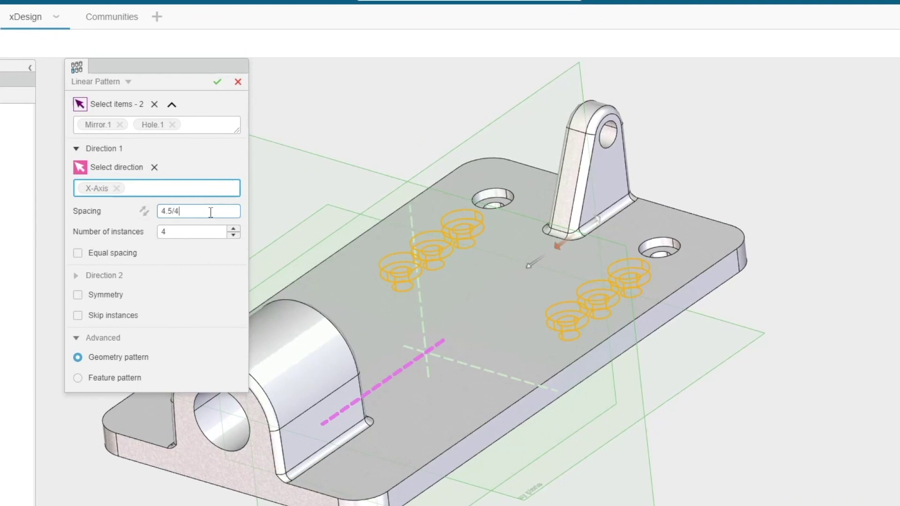
pyautogui.press('Return')
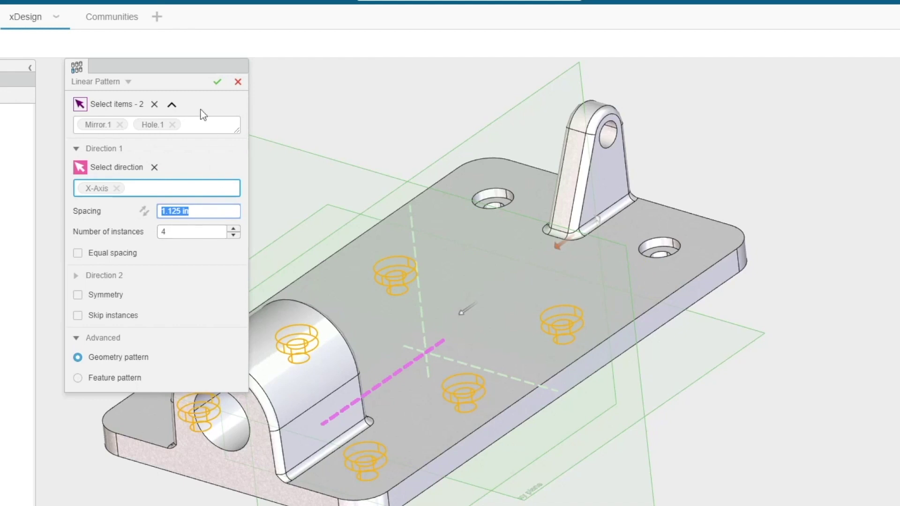
pyautogui.click(216, 83)
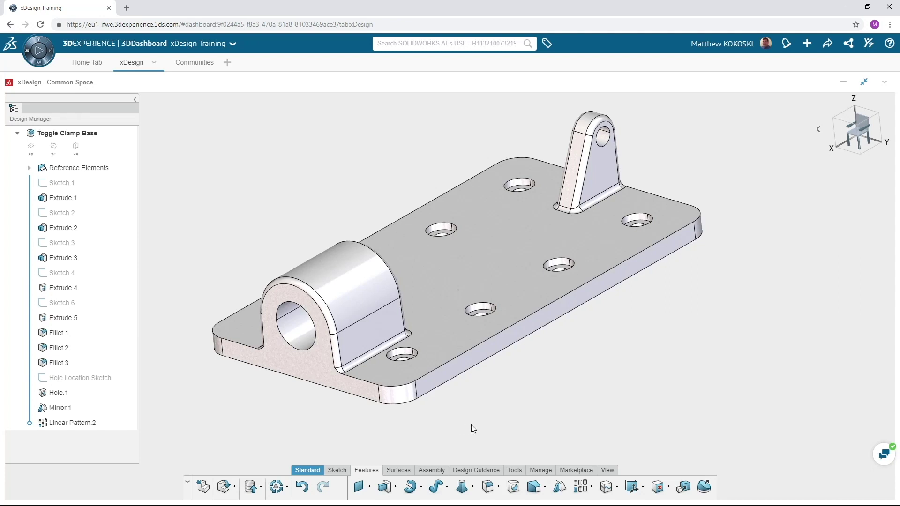
# - Assign the Cast Alloy Steel core material to the Toggle Clamp Base and close the Material Browser
pyautogui.click(516, 472)
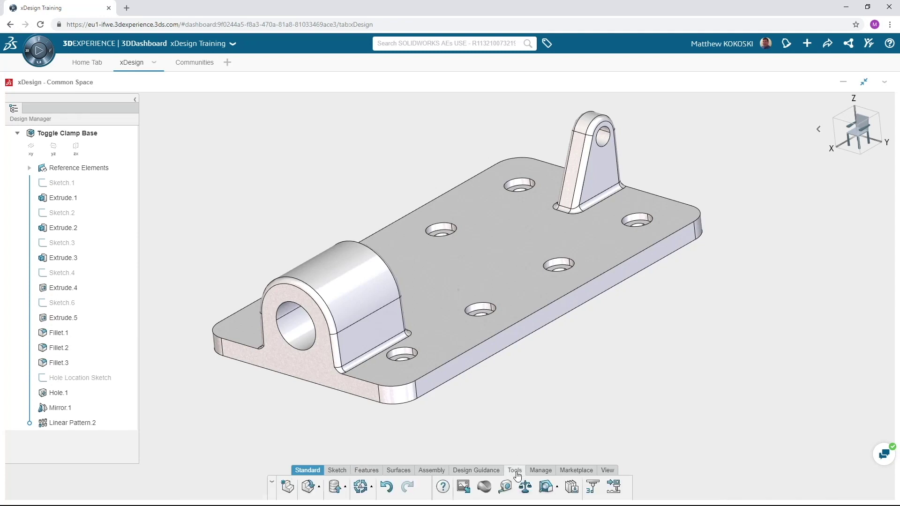
pyautogui.click(484, 488)
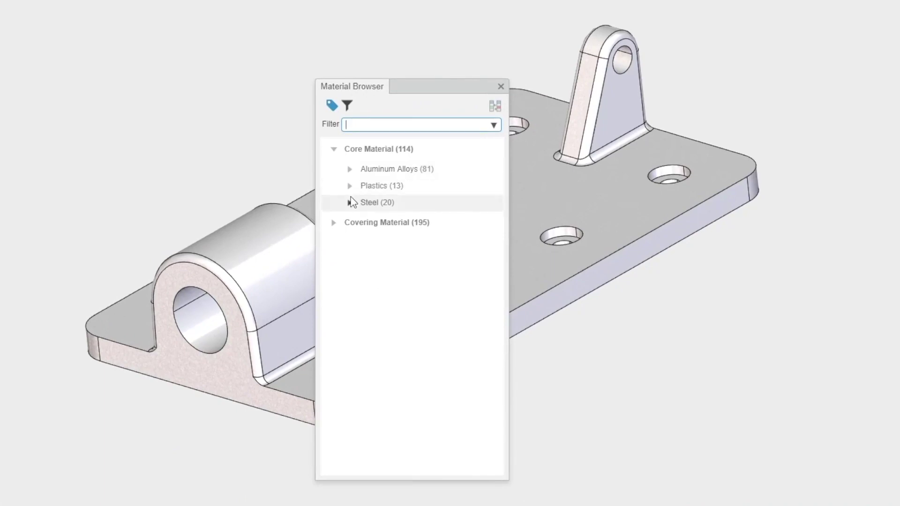
pyautogui.click(351, 202)
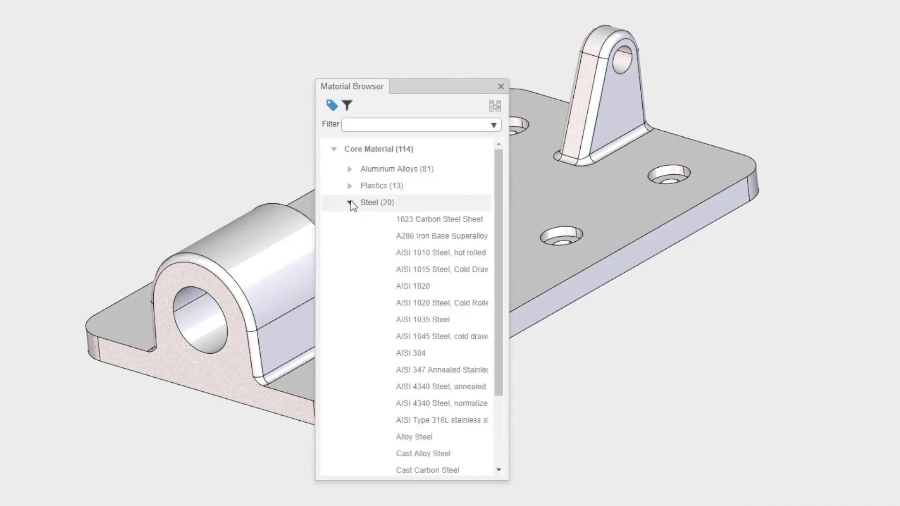
pyautogui.click(436, 455)
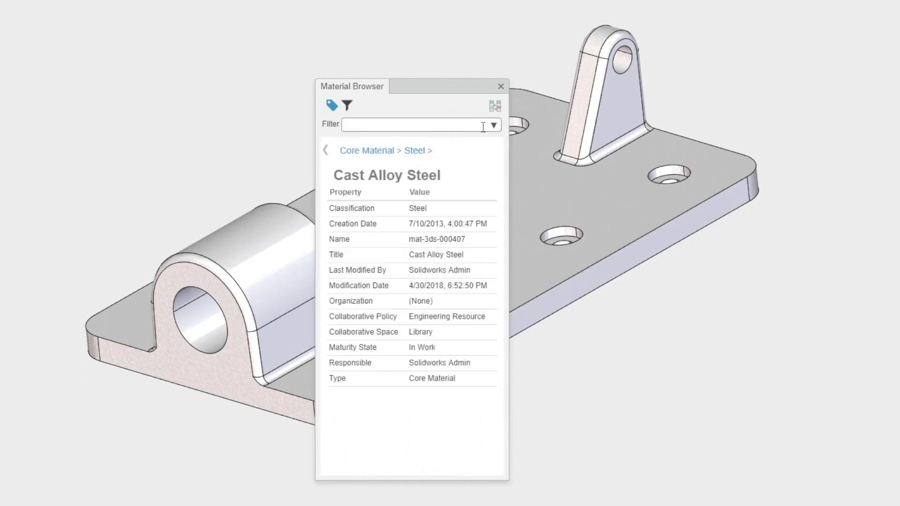
pyautogui.click(327, 150)
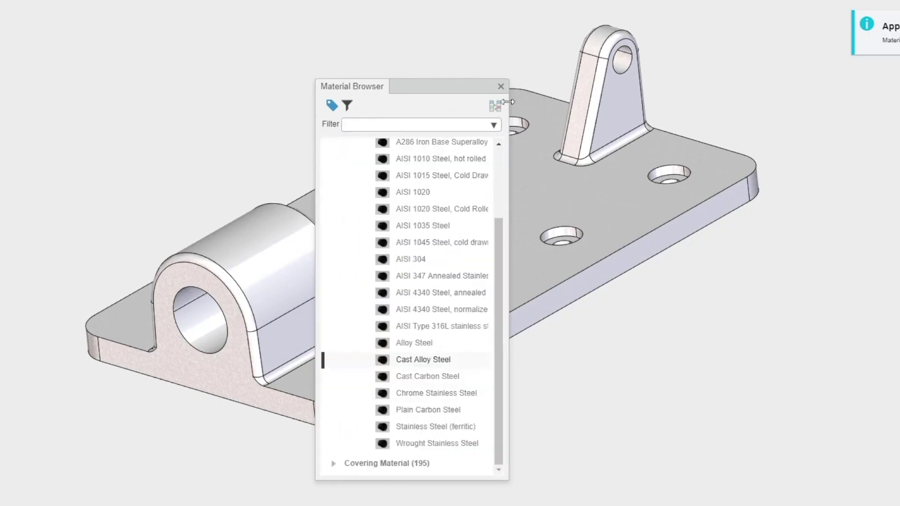
pyautogui.click(500, 86)
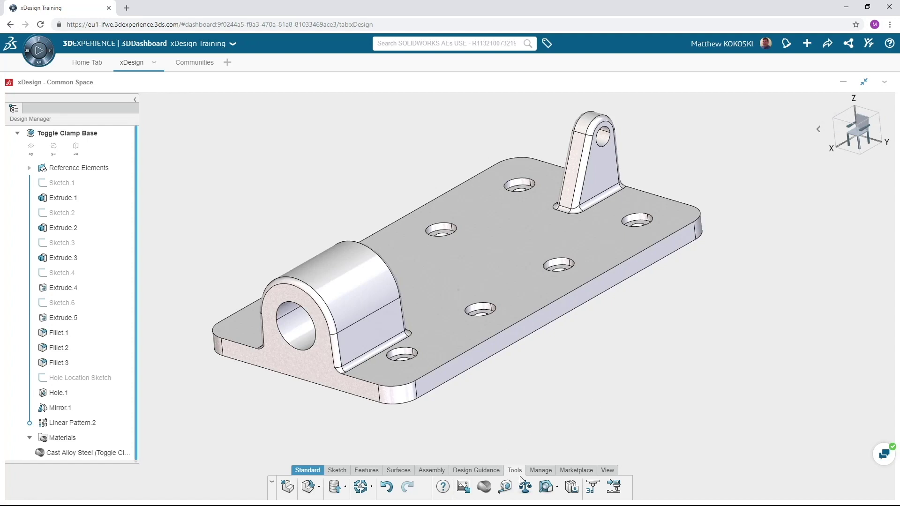
# - Examine the mass properties of the clamp base body, viewing its material and dimensional information
pyautogui.click(524, 488)
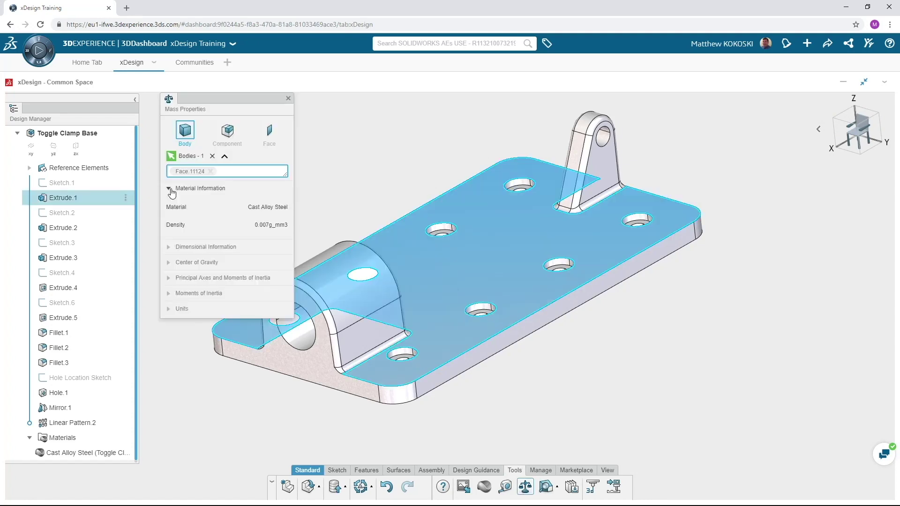
pyautogui.click(172, 190)
pyautogui.click(171, 204)
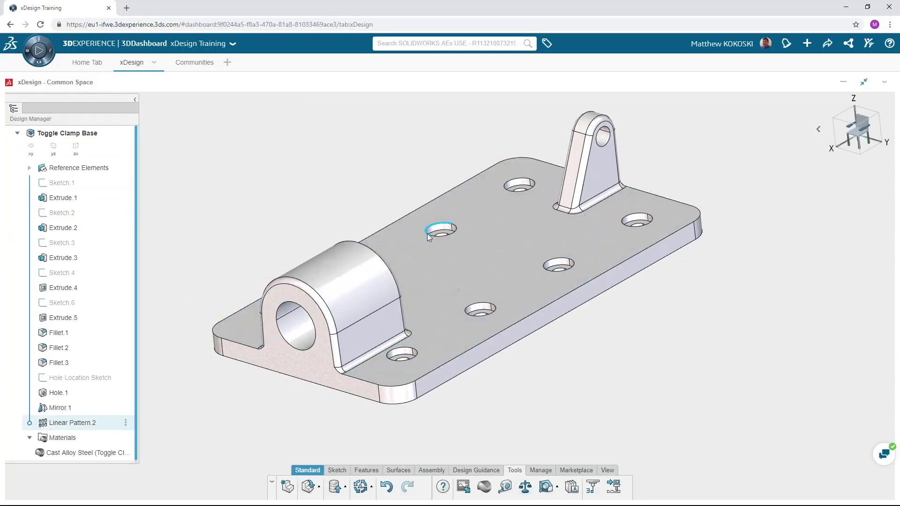
# - Save the Toggle Clamp Base and create a new empty component
pyautogui.click(335, 486)
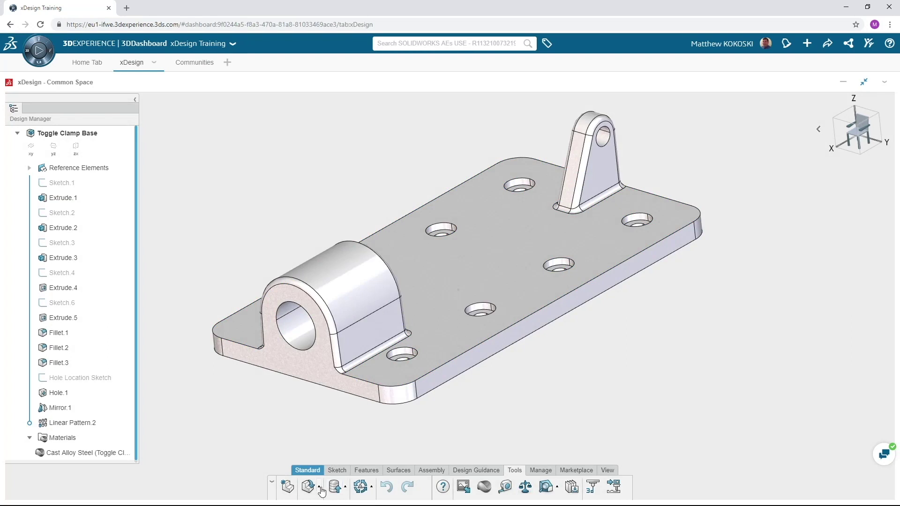
pyautogui.click(321, 490)
pyautogui.click(322, 465)
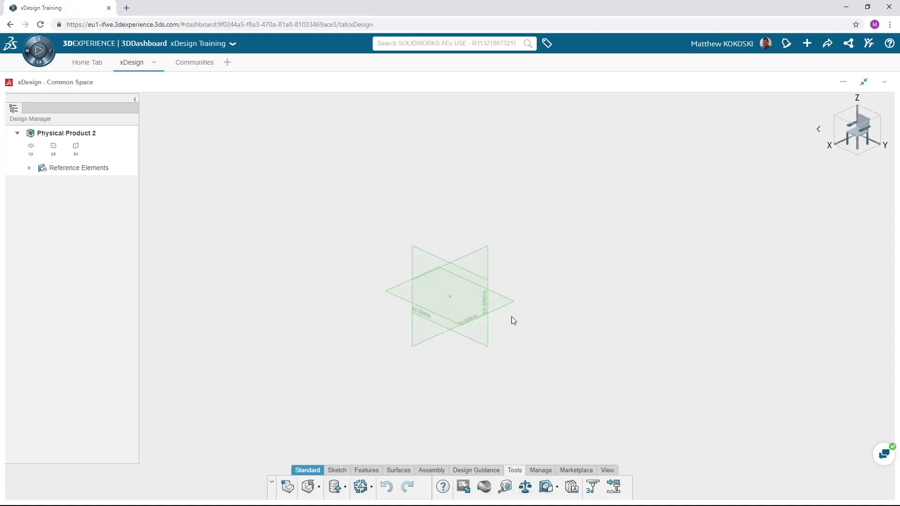
# - Start a sketch on the xy plane and rename the new component Toggle Clamp Link
pyautogui.click(513, 303)
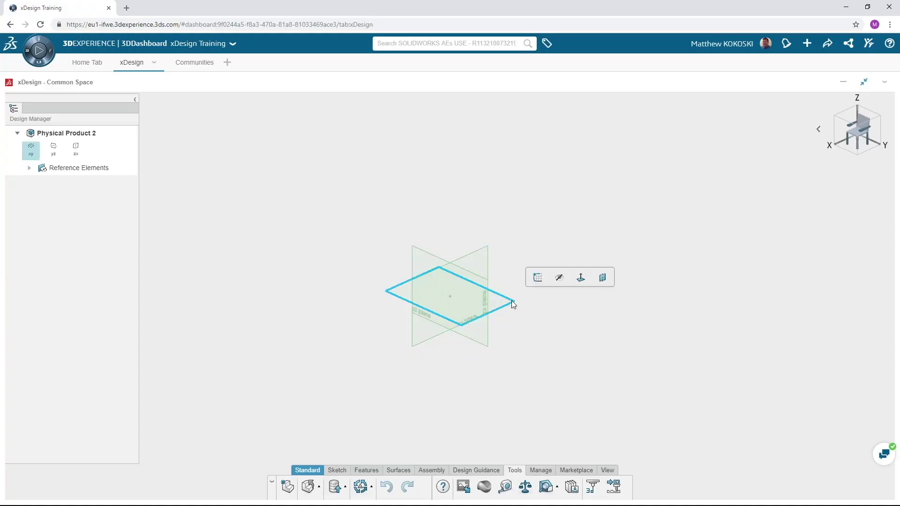
pyautogui.click(538, 278)
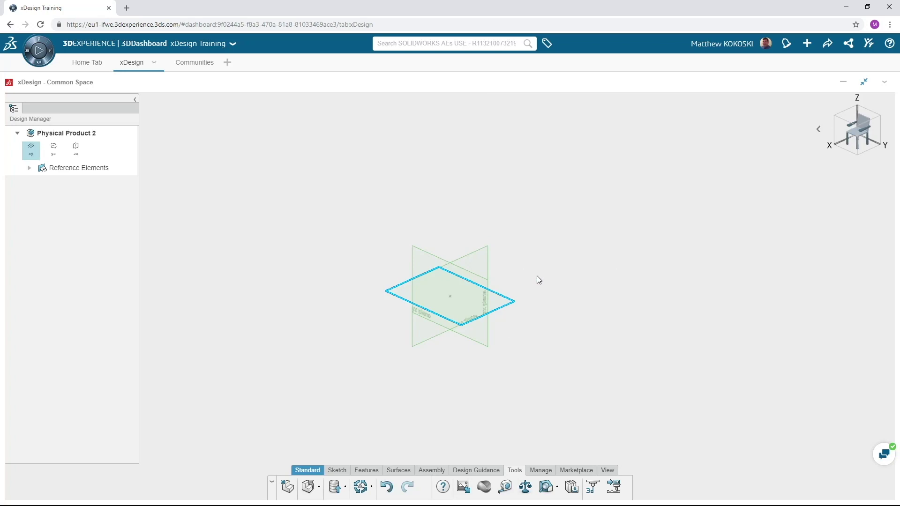
pyautogui.doubleClick(123, 136)
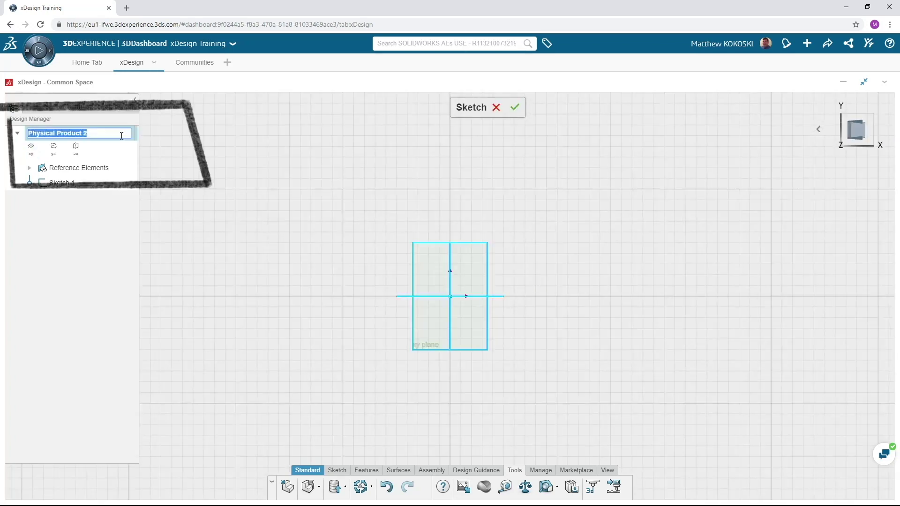
pyautogui.write('Toggle ')
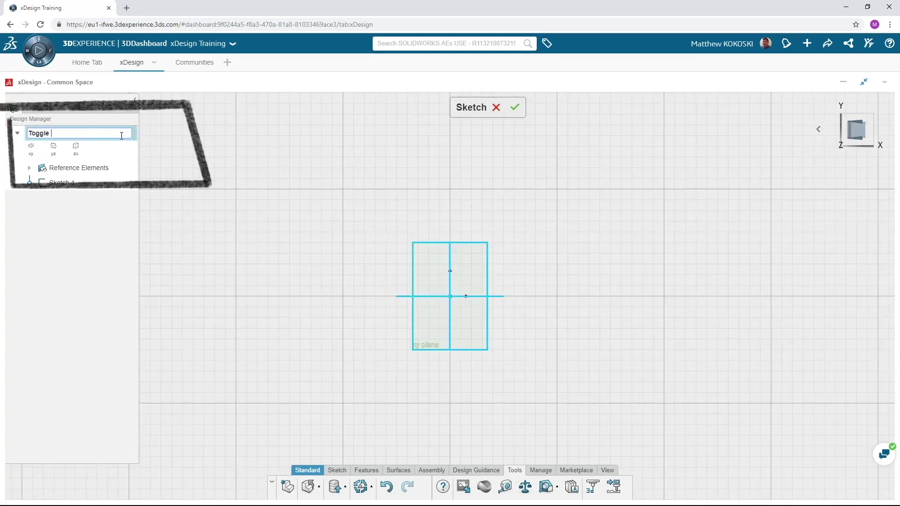
pyautogui.write('Clamp Link')
pyautogui.click(195, 144)
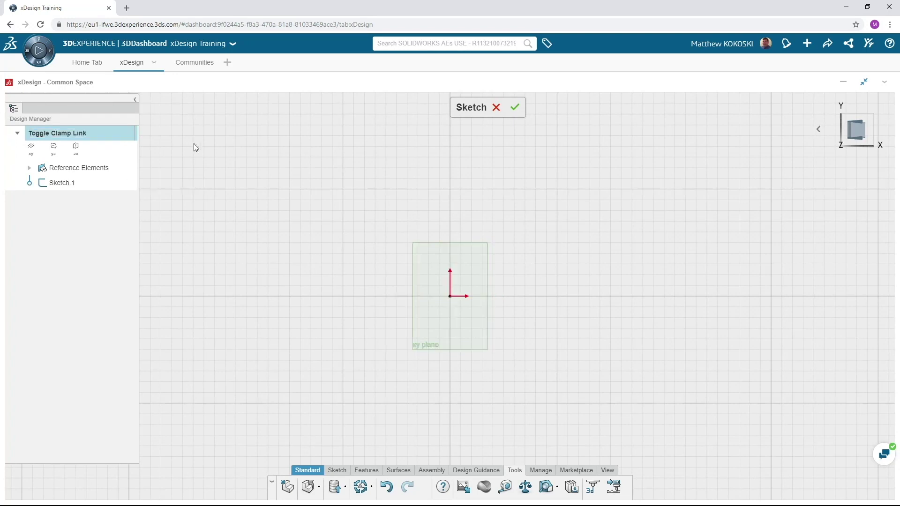
# - Sketch a chain from the origin: a horizontal line, two tangent arcs forming an S-curve, and a straight end line about 2.43 in long
pyautogui.scroll(2, 506, 348)
pyautogui.click(337, 471)
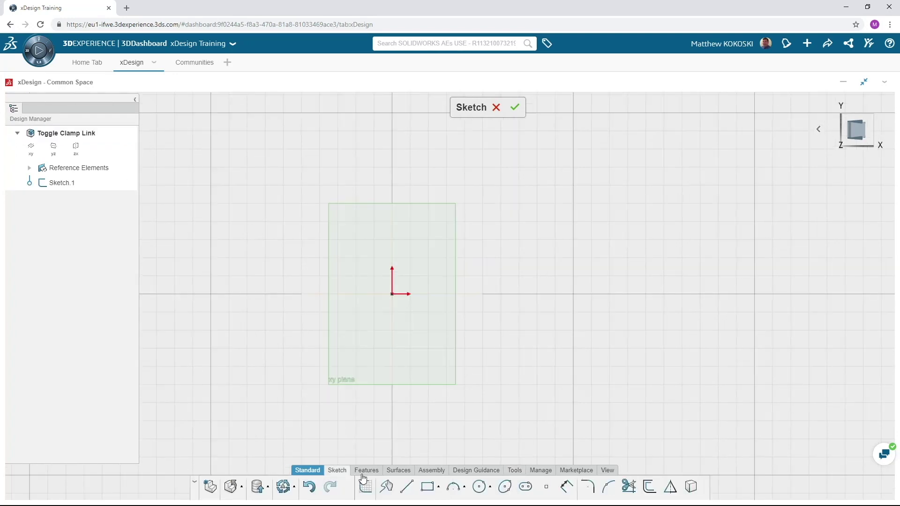
pyautogui.click(406, 488)
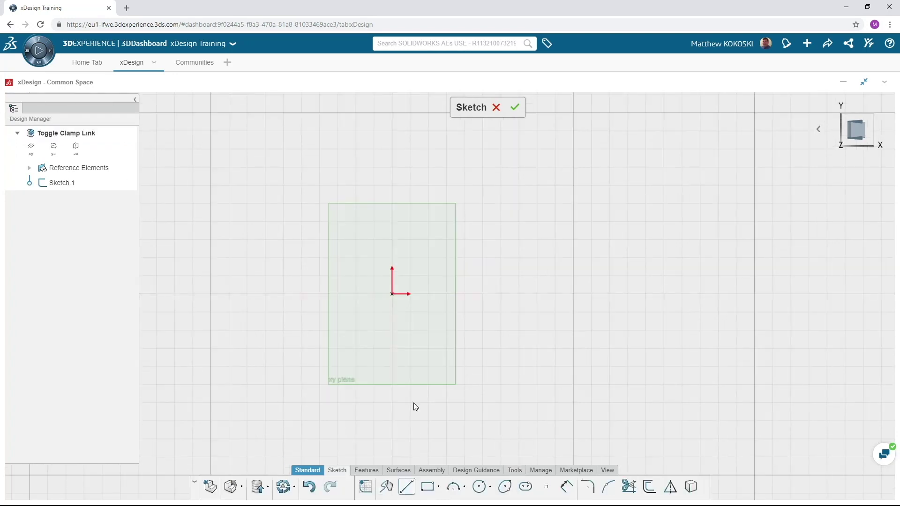
pyautogui.click(393, 295)
pyautogui.click(509, 294)
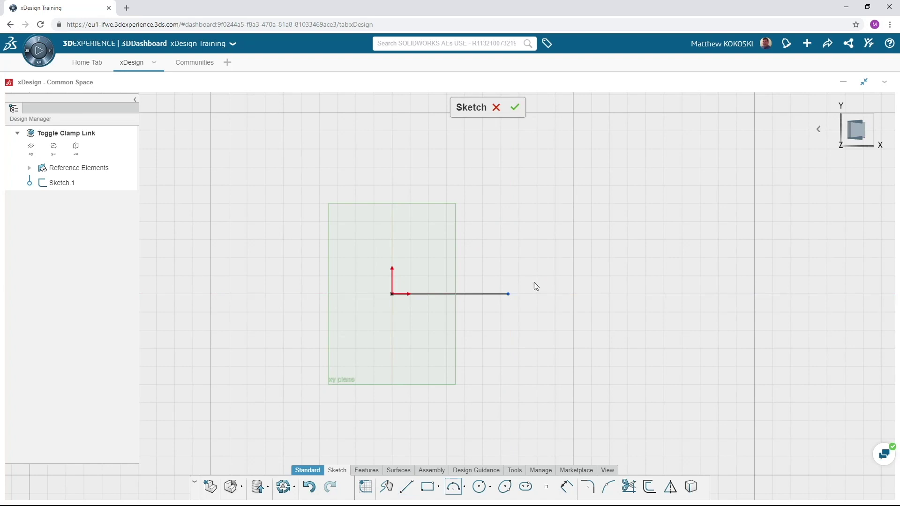
pyautogui.click(561, 266)
pyautogui.click(615, 232)
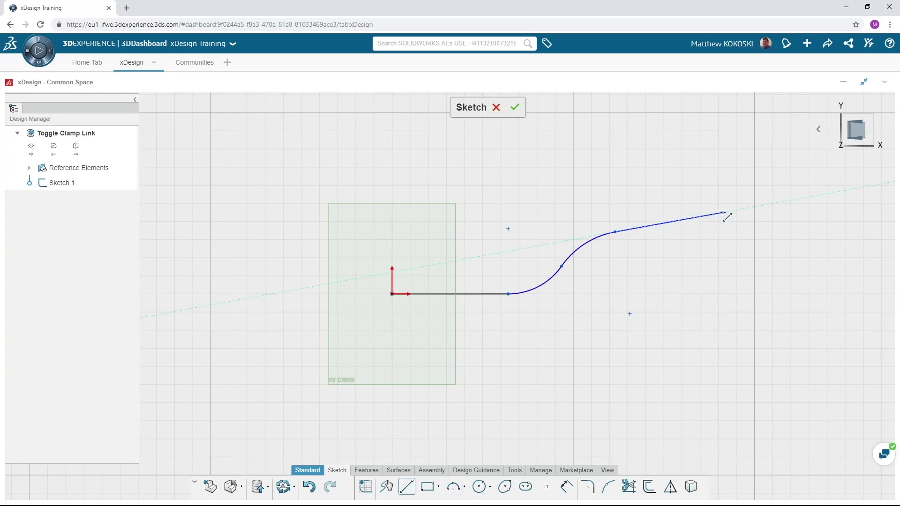
pyautogui.click(725, 212)
pyautogui.press('Escape')
# - Constrain the straight line at the end of the S-curve to be horizontal
pyautogui.click(665, 225)
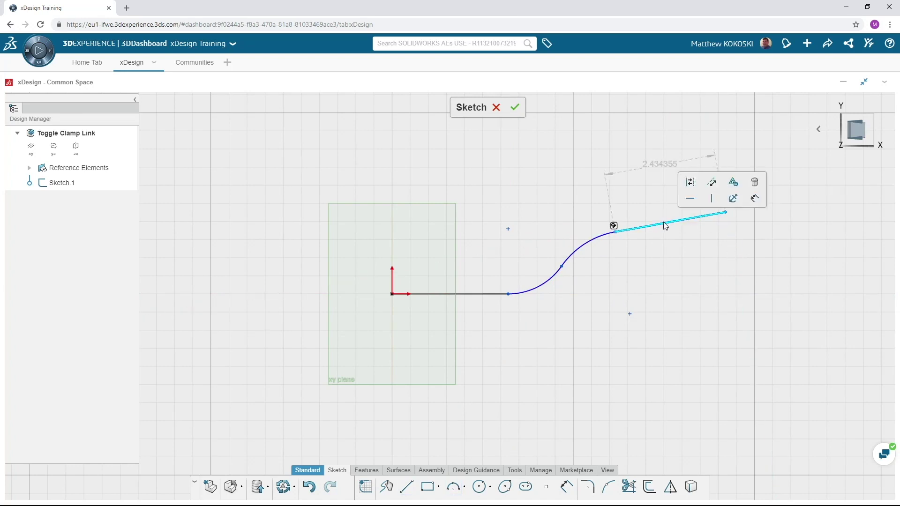
pyautogui.click(691, 199)
pyautogui.click(777, 258)
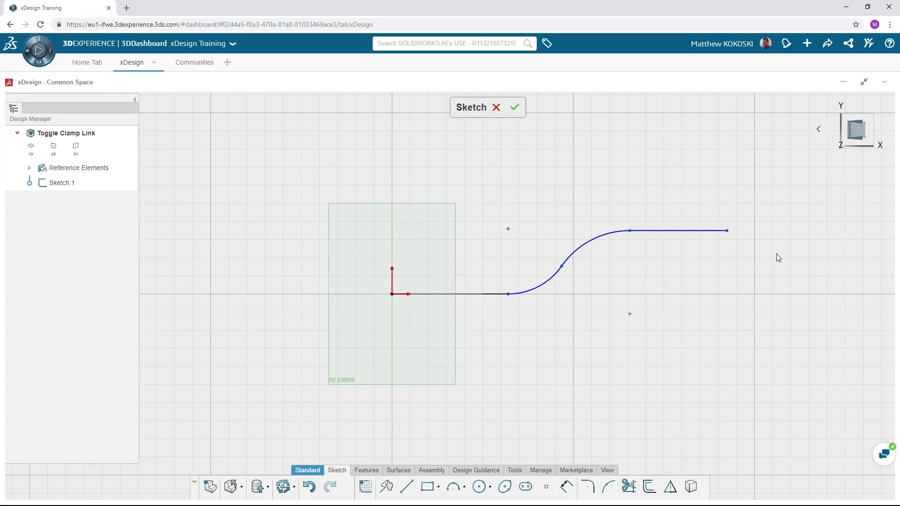
# - Draw a vertical line about 3.05 in long up from the origin and convert it to construction geometry
pyautogui.click(407, 487)
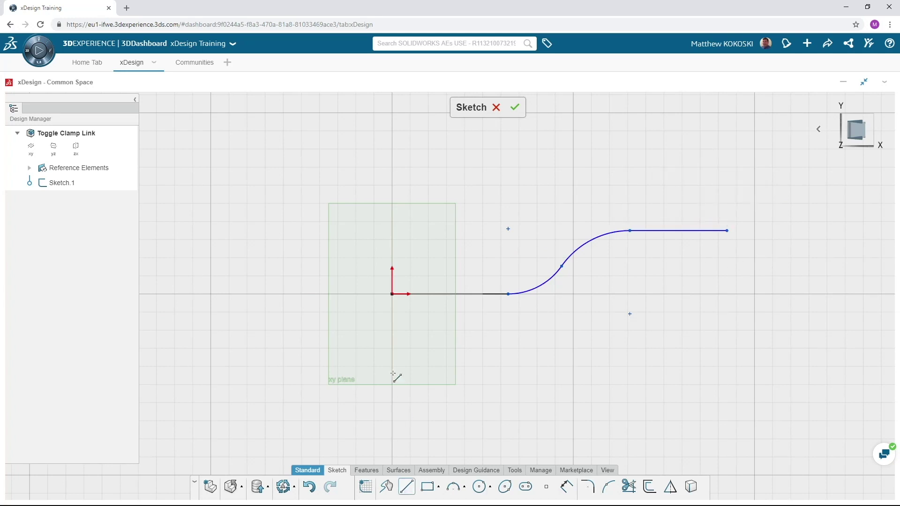
pyautogui.click(392, 294)
pyautogui.click(397, 154)
pyautogui.press('Escape')
pyautogui.click(392, 177)
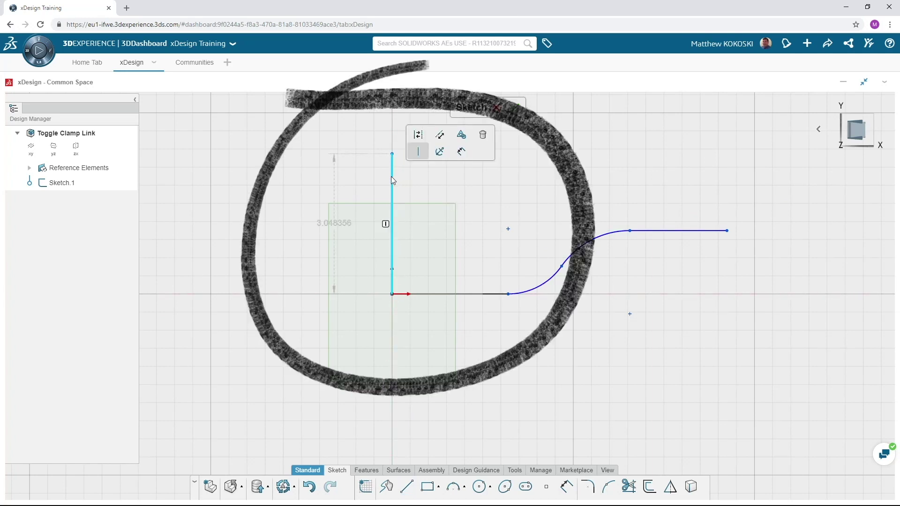
pyautogui.click(419, 135)
pyautogui.click(654, 322)
# - Add a doubled dimension of 2.25 in across the vertical centerline to the chain's outer endpoint
pyautogui.click(566, 487)
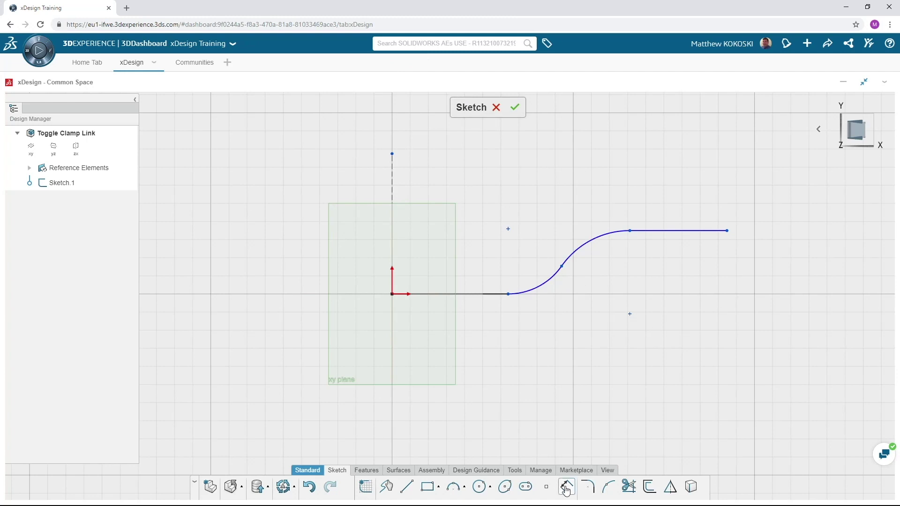
pyautogui.click(393, 169)
pyautogui.click(350, 344)
pyautogui.write('2.25')
pyautogui.press('Return')
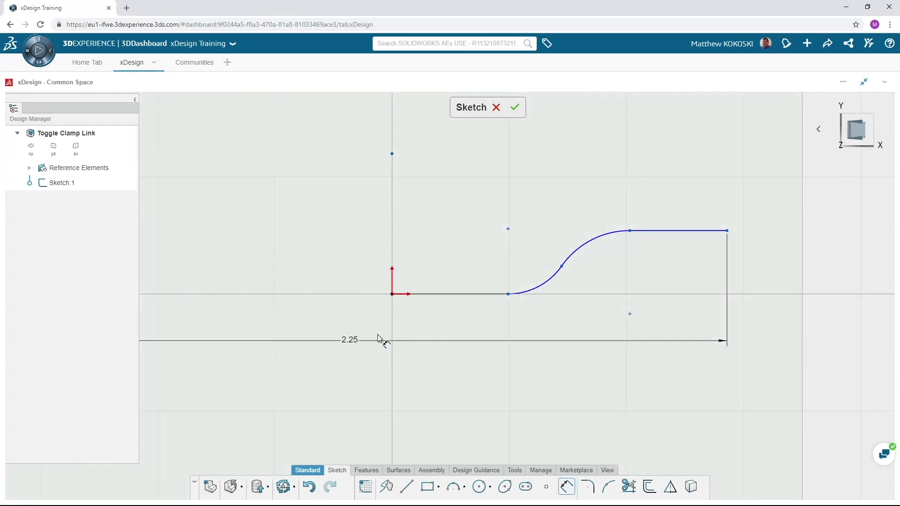
# - Add a doubled dimension of 1.5 in across the centerline to the start of the upper horizontal line
pyautogui.click(392, 164)
pyautogui.click(629, 231)
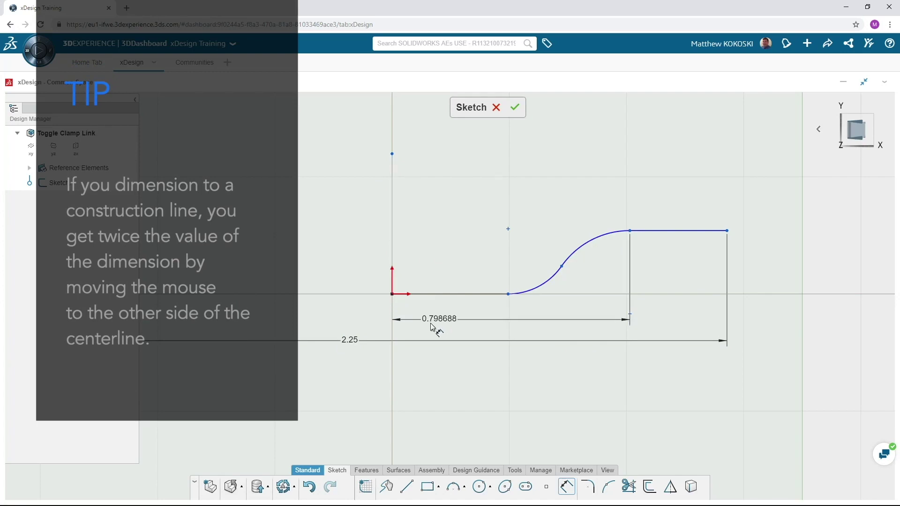
pyautogui.click(360, 324)
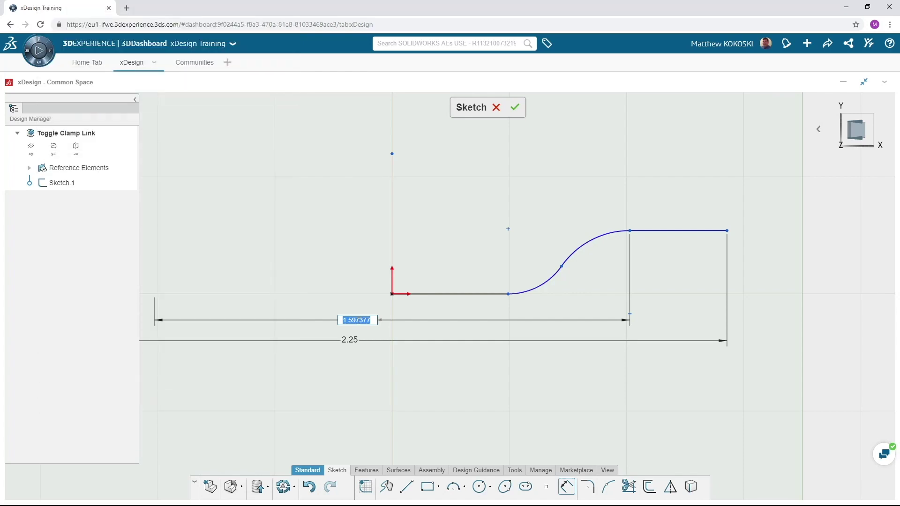
pyautogui.write('1.5')
pyautogui.press('Return')
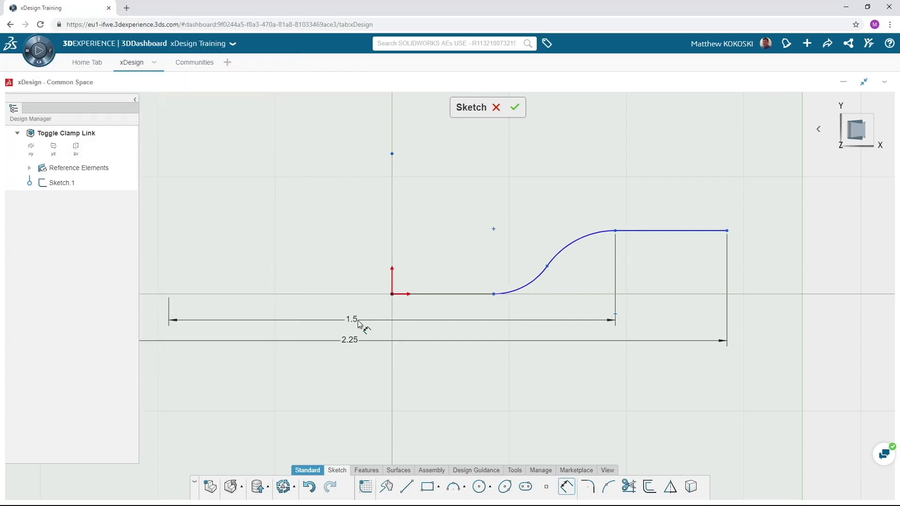
# - Dimension the lower arc to a radius of 0.125 in and the upper arc to a radius of 0.25 in
pyautogui.click(531, 288)
pyautogui.click(580, 358)
pyautogui.write('0.125')
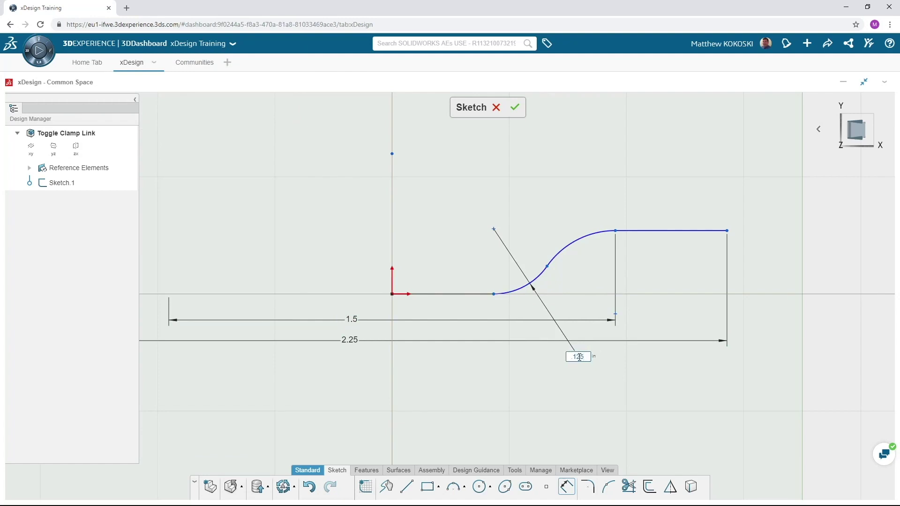
pyautogui.press('Return')
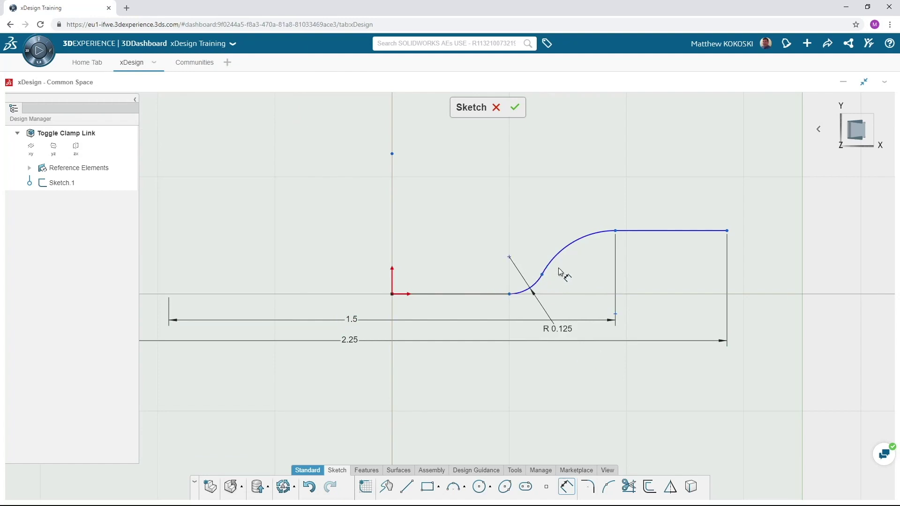
pyautogui.click(565, 244)
pyautogui.click(530, 200)
pyautogui.write('0.25')
pyautogui.press('Return')
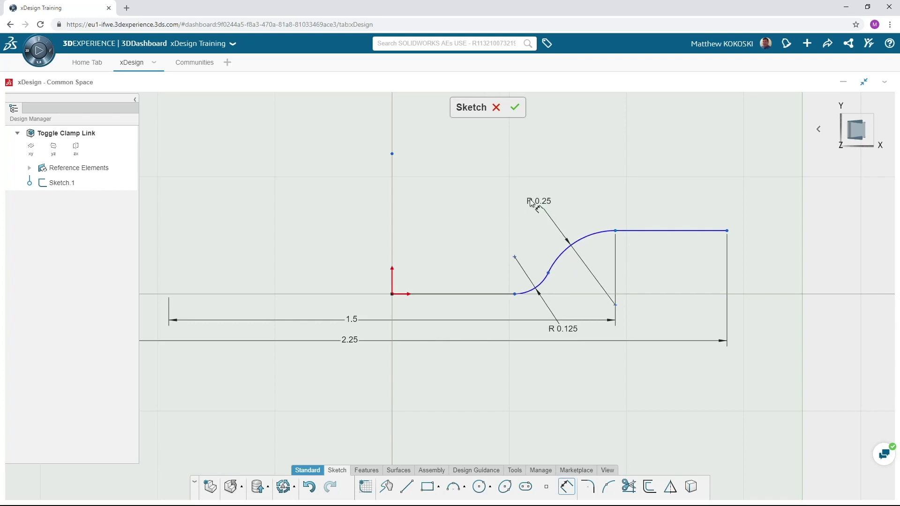
# - Set the vertical distance between the two horizontal lines to 0.125 in and finish the sketch
pyautogui.click(447, 294)
pyautogui.click(671, 230)
pyautogui.click(442, 267)
pyautogui.write('0.125')
pyautogui.press('Return')
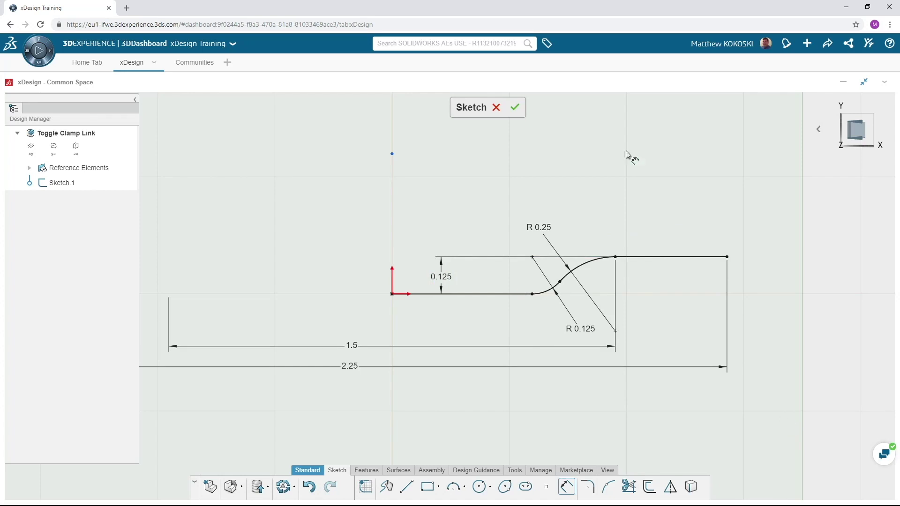
pyautogui.click(519, 108)
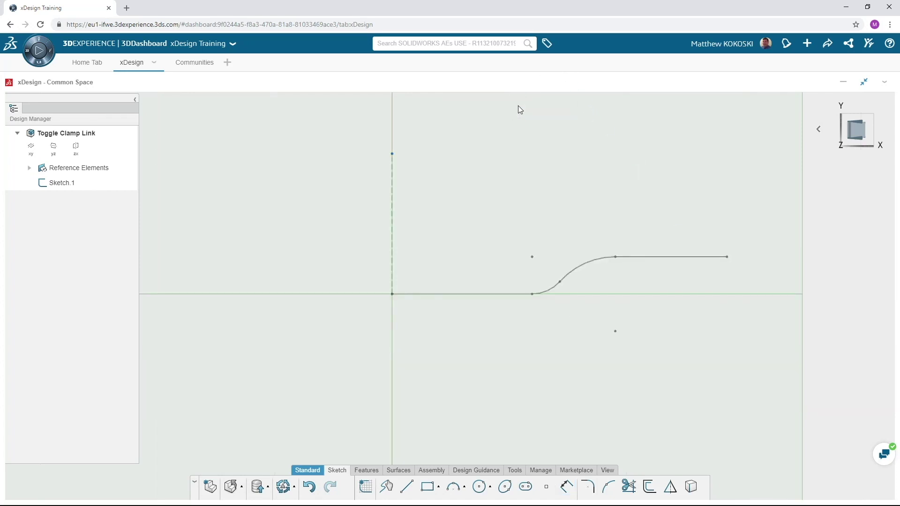
# - Rename the finished sketch as Sweep Path
pyautogui.click(68, 184)
pyautogui.click(131, 181)
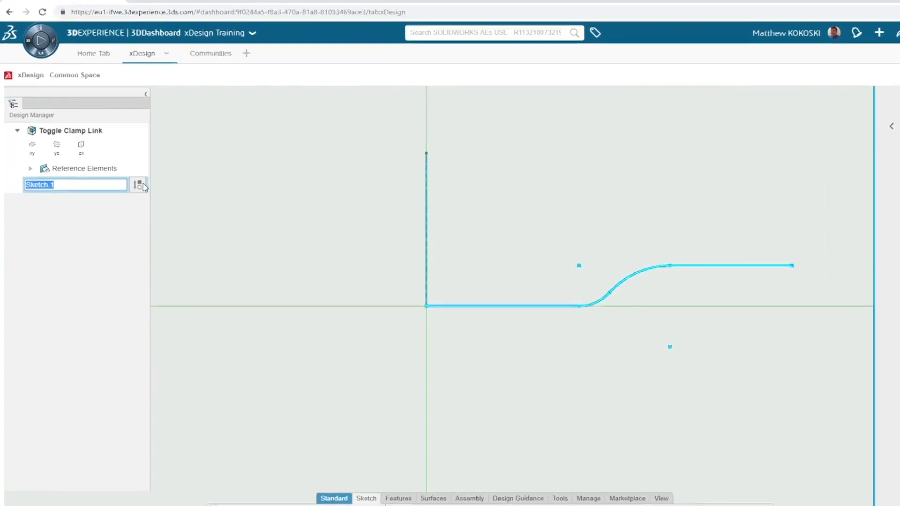
pyautogui.write('Sweep Path')
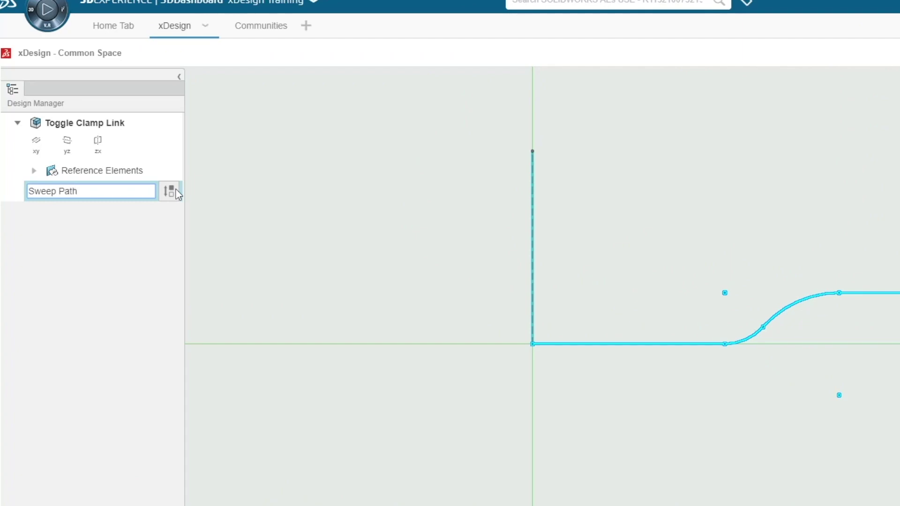
pyautogui.press('Return')
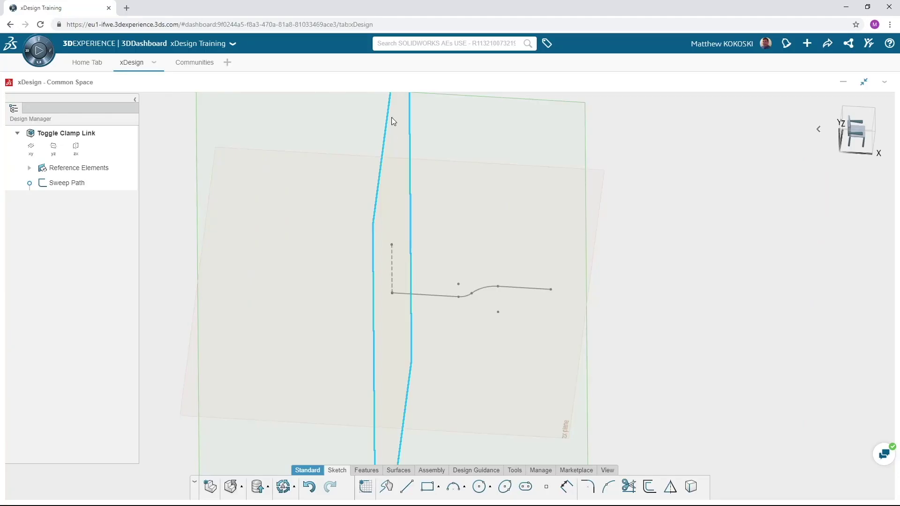
# - Start a sketch on the yz plane and draw an upright rectangle about 0.136 in wide from the origin
pyautogui.click(392, 118)
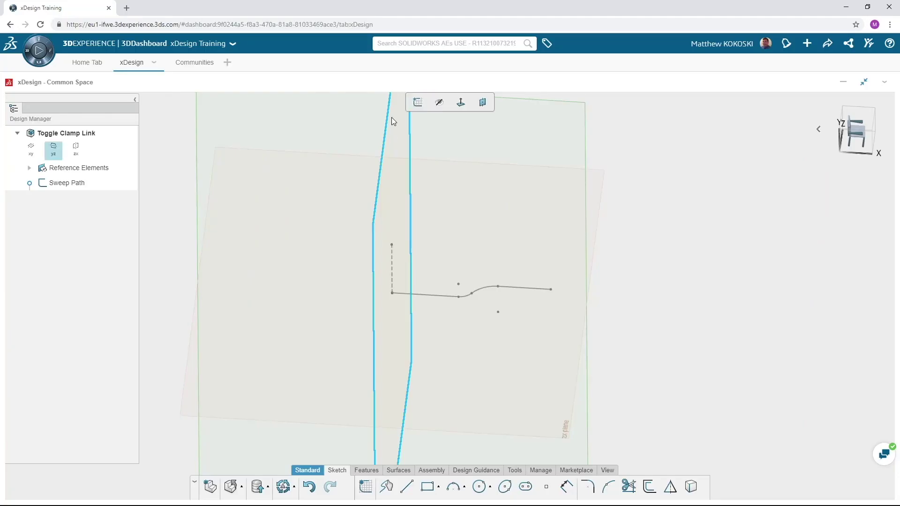
pyautogui.click(416, 105)
pyautogui.moveTo(447, 295); pyautogui.dragTo(460, 311, button='middle')
pyautogui.scroll(2, 460, 311)
pyautogui.click(429, 488)
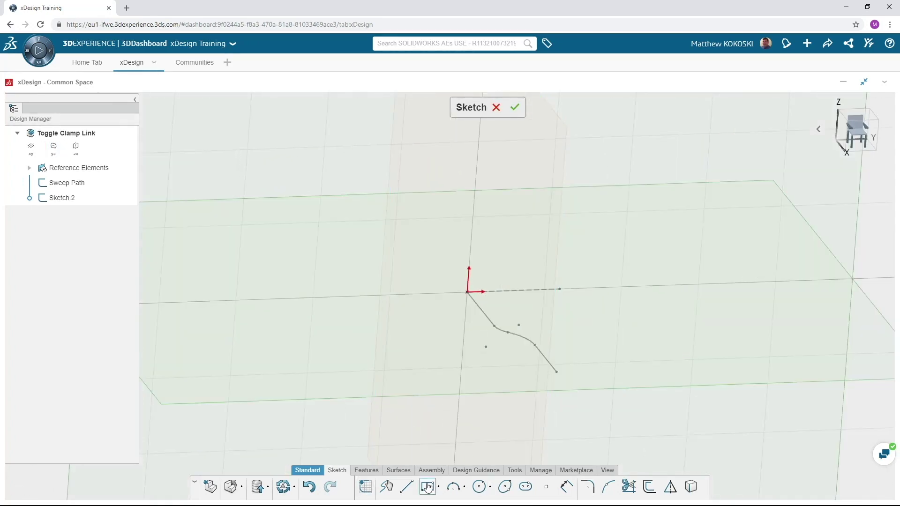
pyautogui.click(468, 292)
pyautogui.click(446, 205)
pyautogui.press('Escape')
# - Dimension the rectangle to 0.5 in high and 0.125 in wide
pyautogui.click(443, 240)
pyautogui.click(196, 258)
pyautogui.write('0.5')
pyautogui.press('Return')
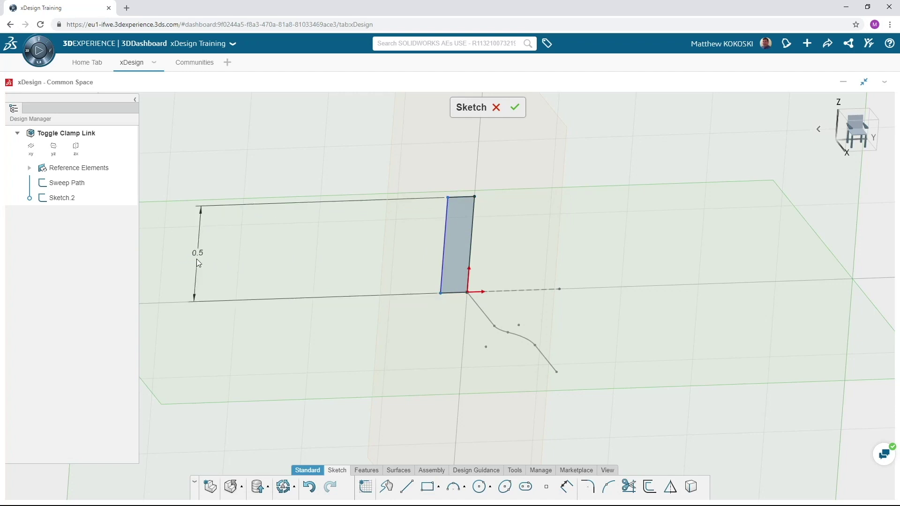
pyautogui.click(463, 197)
pyautogui.click(478, 436)
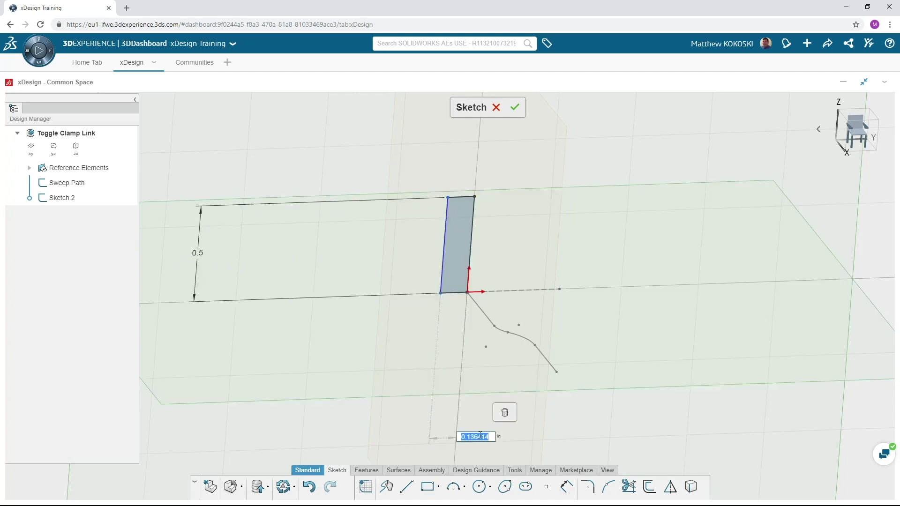
pyautogui.press('BackSpace')
pyautogui.write('0.125')
pyautogui.press('Return')
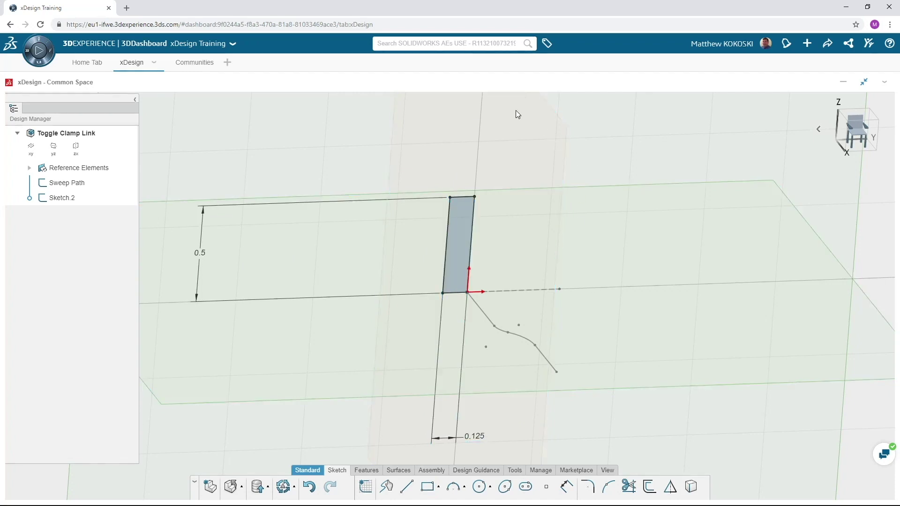
# - Finish the rectangle sketch and rename it as Sweep Profile
pyautogui.click(516, 111)
pyautogui.click(49, 200)
pyautogui.click(49, 201)
pyautogui.write('Sweep Profile')
pyautogui.press('Return')
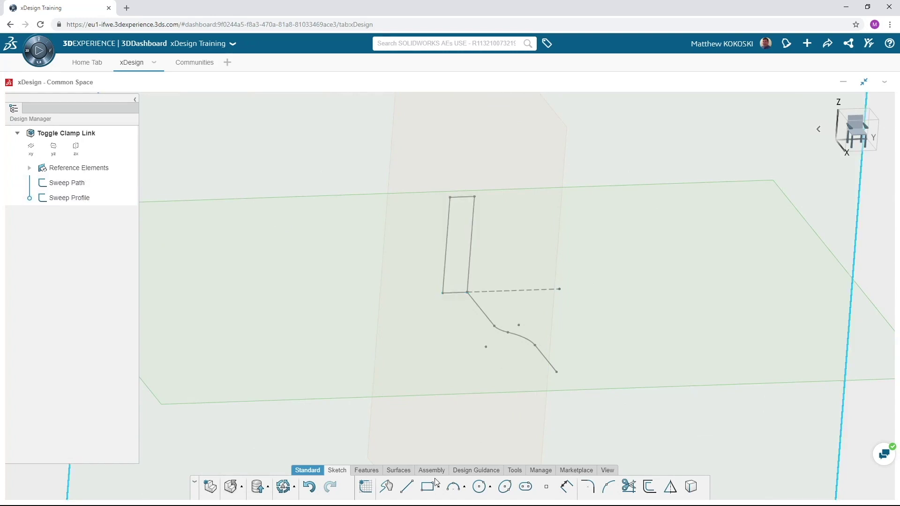
# - Sweep the rectangular profile along the sweep path as a solid, using Follow Path with tangent propagation
pyautogui.click(373, 474)
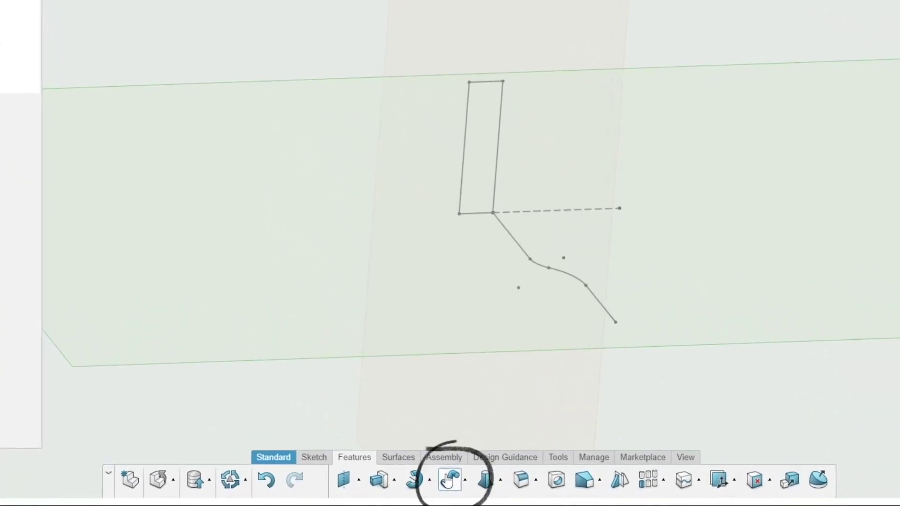
pyautogui.click(449, 480)
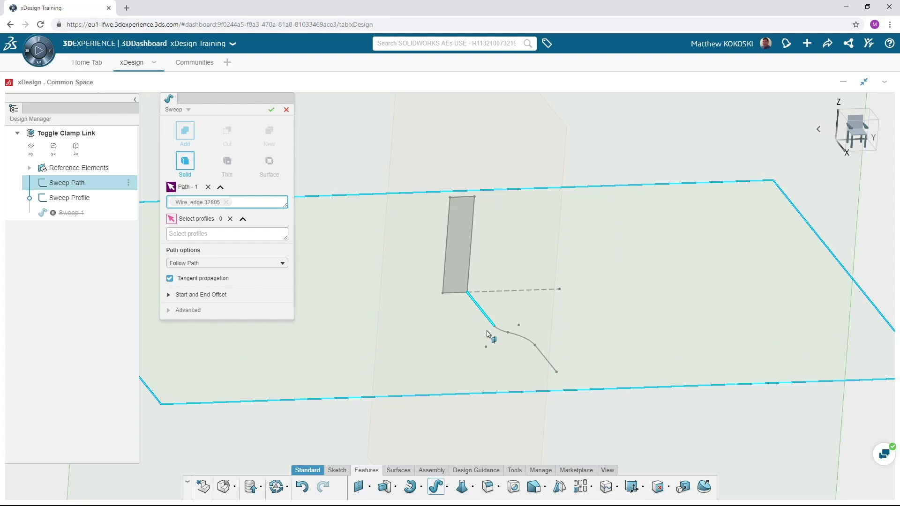
pyautogui.click(460, 220)
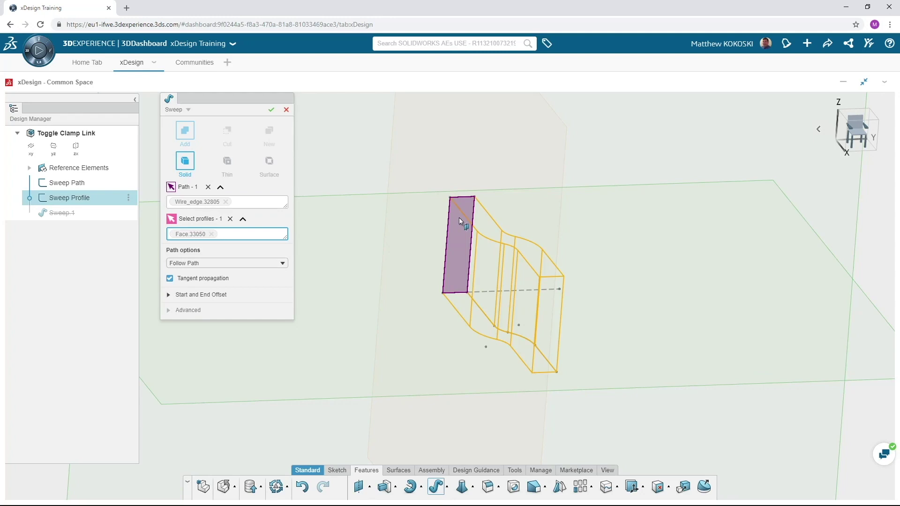
pyautogui.click(271, 111)
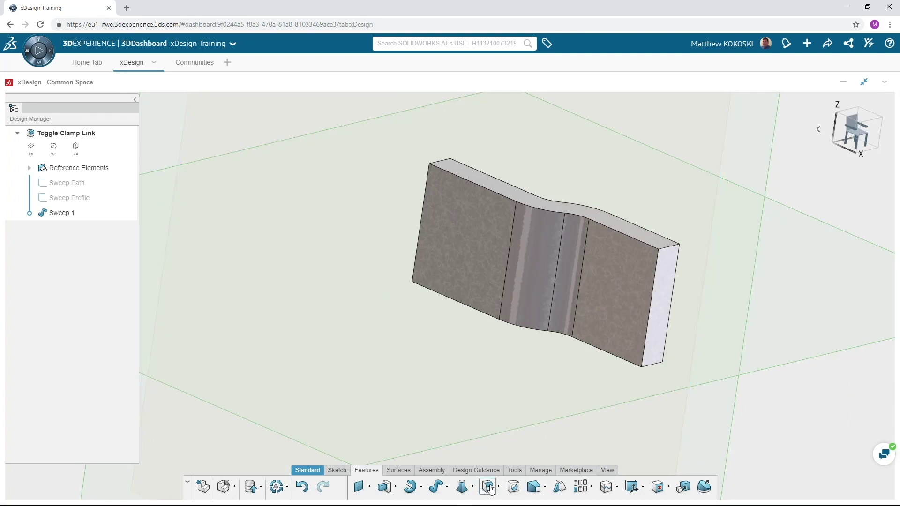
# - Apply a full round fillet to the link's far end across its upper, end and lower faces
pyautogui.click(490, 489)
pyautogui.click(256, 133)
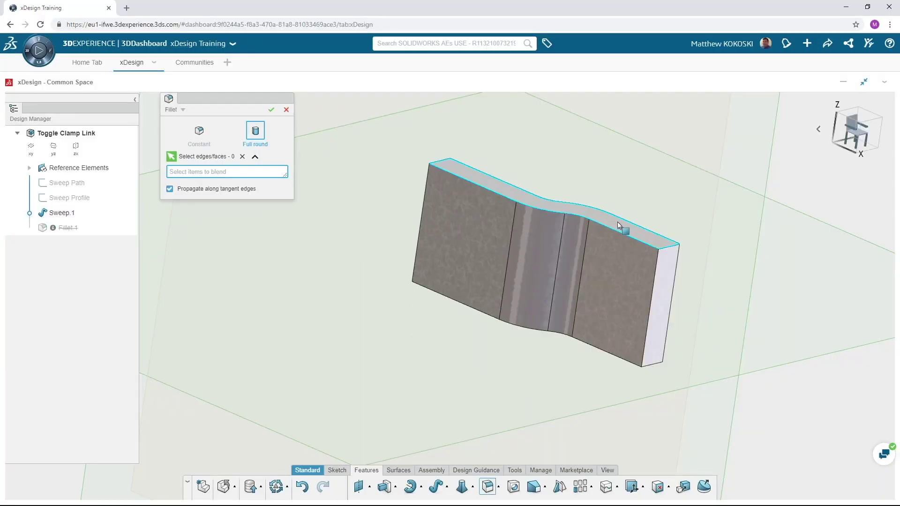
pyautogui.click(696, 257)
pyautogui.click(750, 370)
pyautogui.moveTo(657, 306); pyautogui.dragTo(586, 261, button='middle')
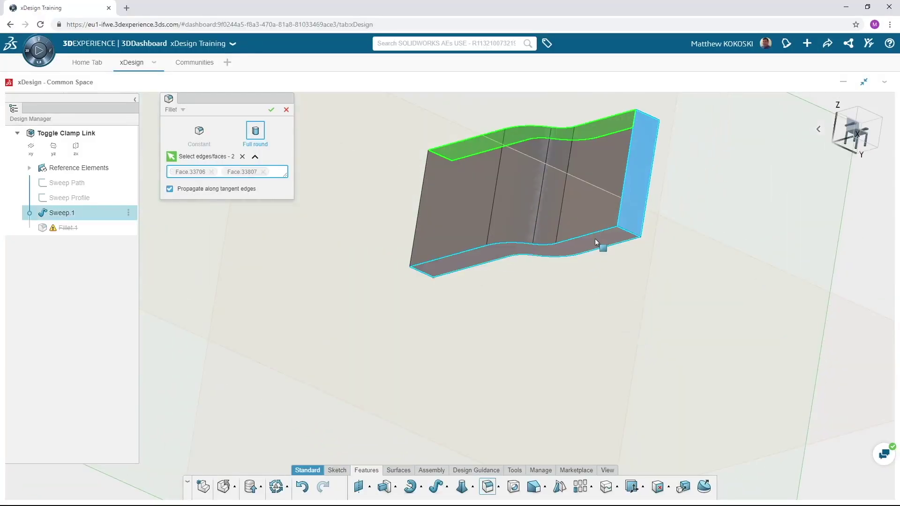
pyautogui.click(595, 239)
pyautogui.click(271, 110)
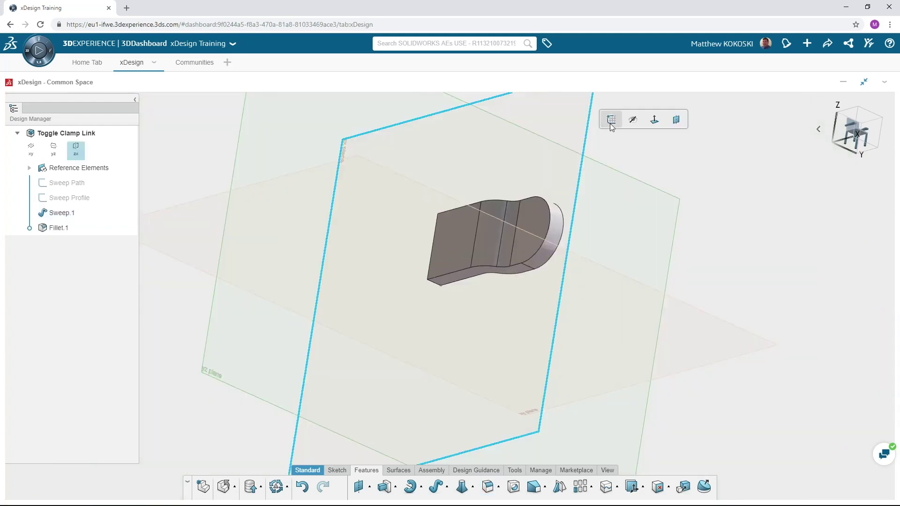
# - Start a sketch on the zx plane and draw a circle beside the rounded end, dimensioned to 0.2 in diameter
pyautogui.click(611, 120)
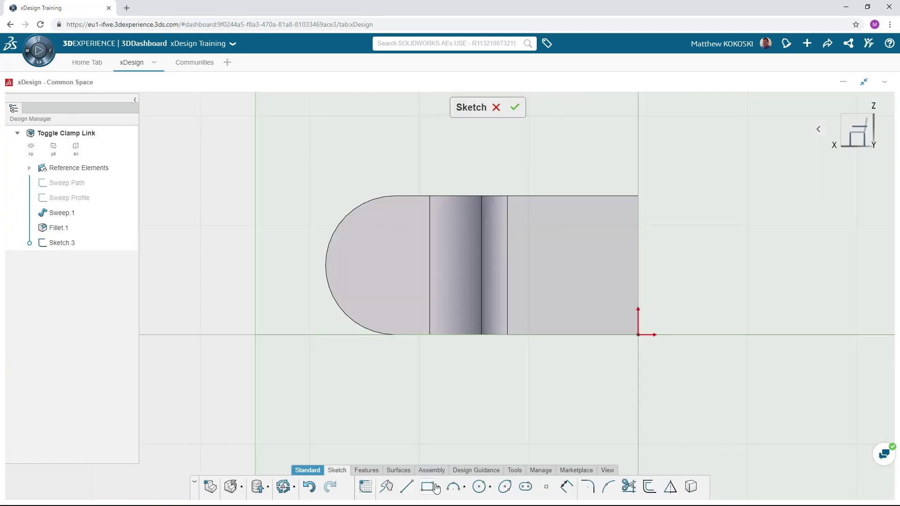
pyautogui.click(275, 289)
pyautogui.click(295, 314)
pyautogui.press('Escape')
pyautogui.click(277, 257)
pyautogui.click(308, 251)
pyautogui.write('.2')
pyautogui.press('Return')
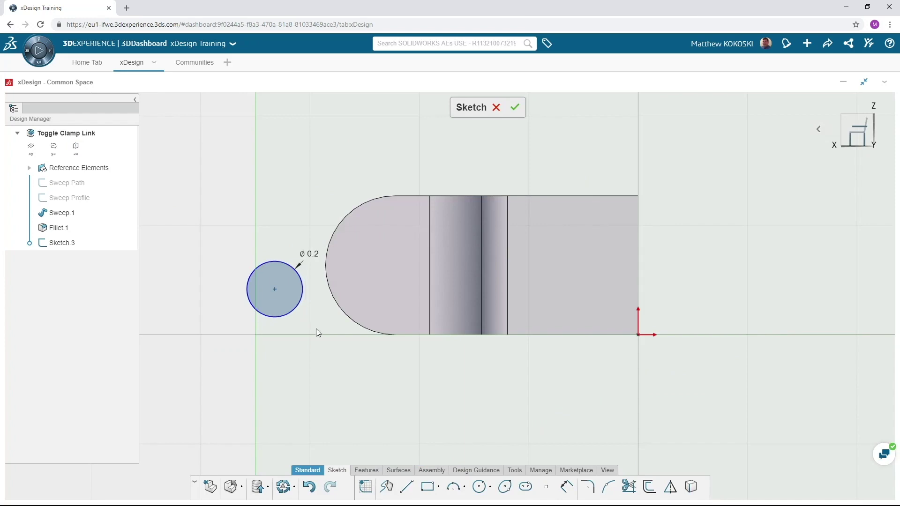
# - Make the circle concentric with the rounded end and extrude-cut it through the link using Through One way
pyautogui.click(341, 309)
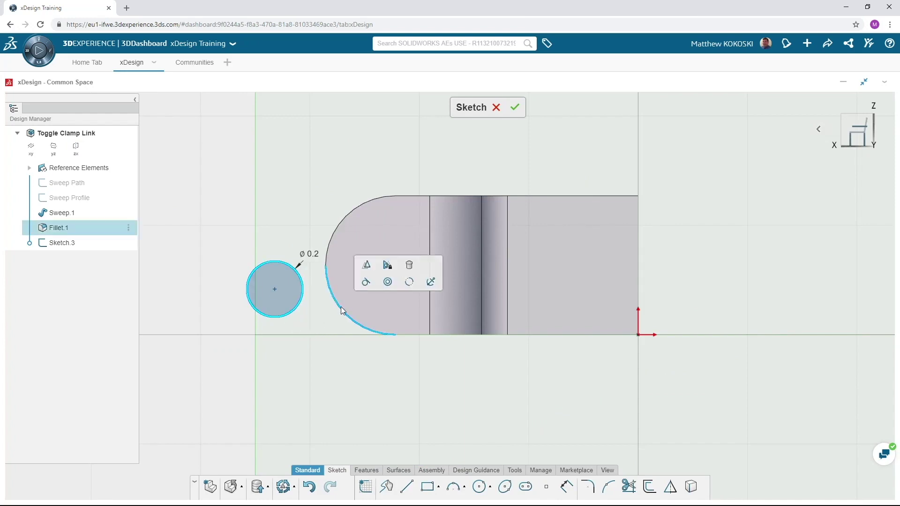
pyautogui.click(387, 281)
pyautogui.click(217, 231)
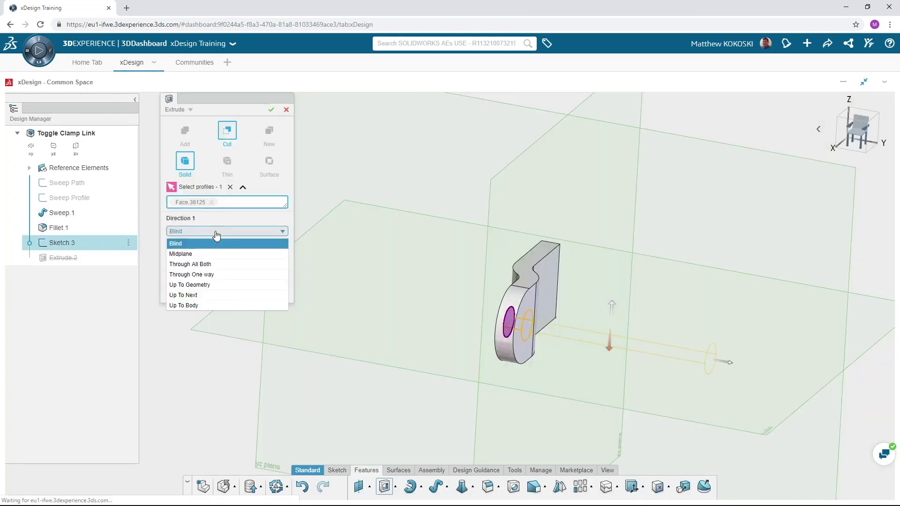
pyautogui.click(218, 275)
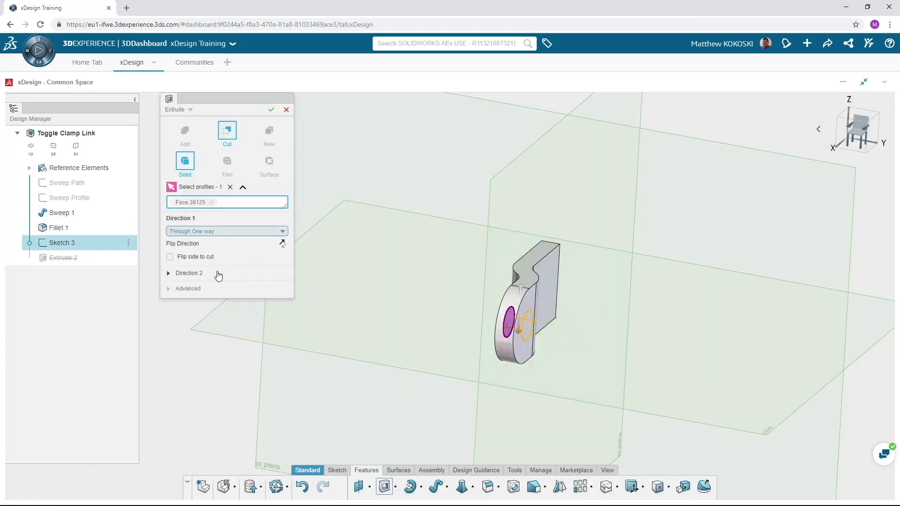
pyautogui.click(271, 110)
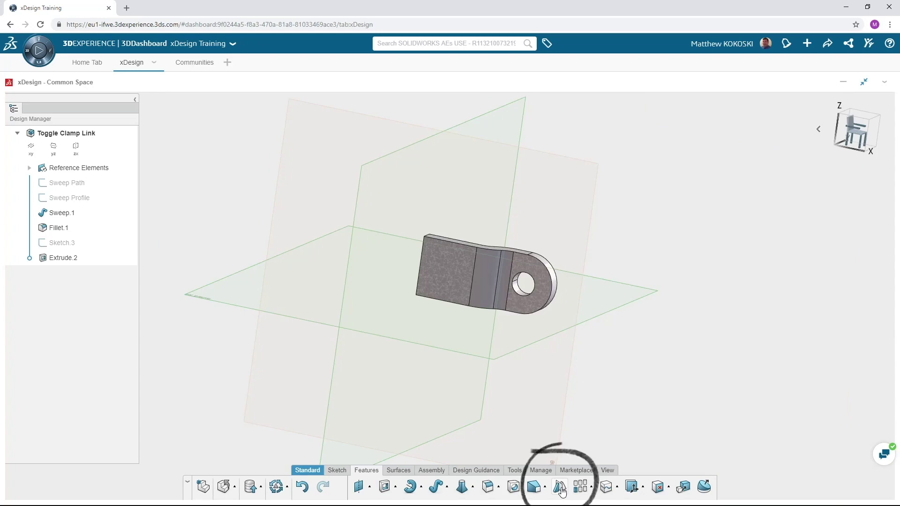
# - Mirror the entire link body about its flat end face with merged results and save the part
pyautogui.click(560, 487)
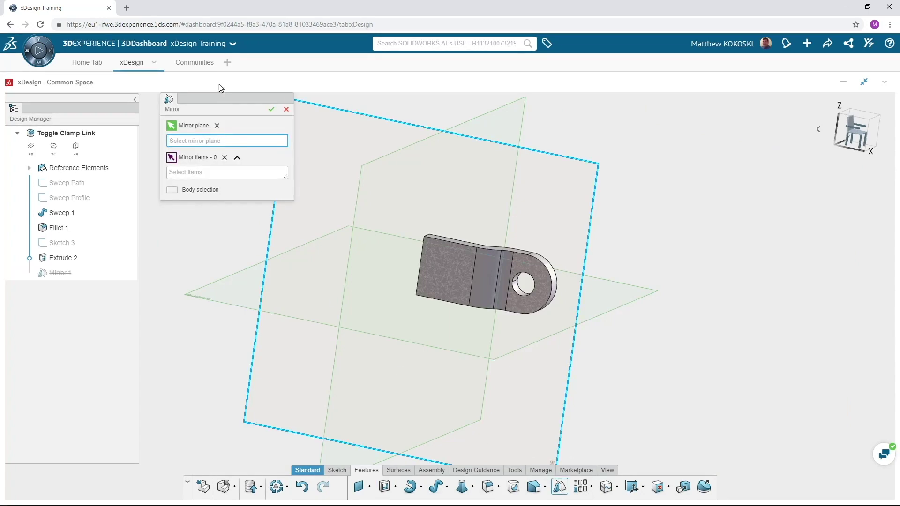
pyautogui.moveTo(436, 257); pyautogui.dragTo(548, 284, button='middle')
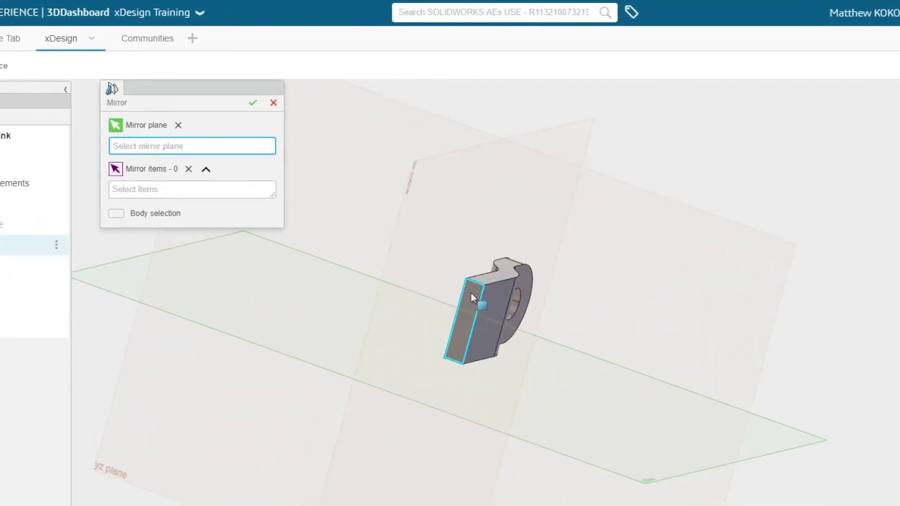
pyautogui.click(471, 292)
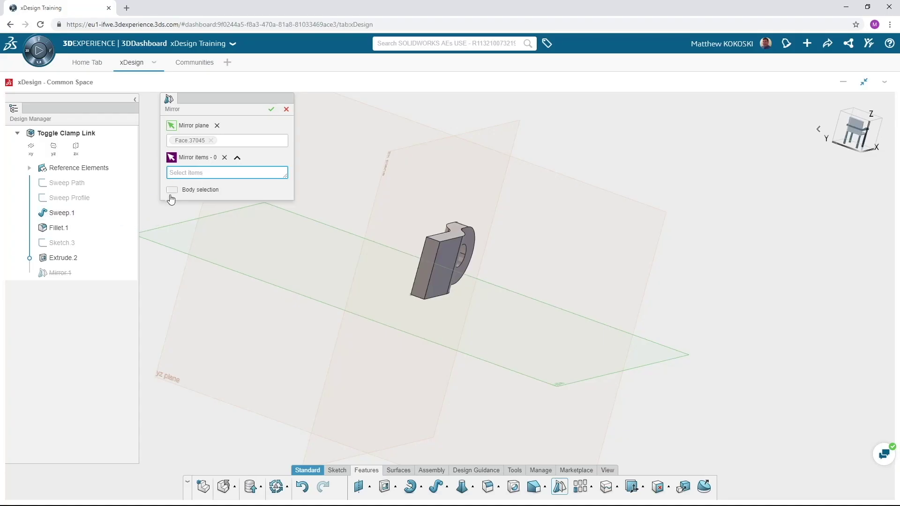
pyautogui.click(177, 192)
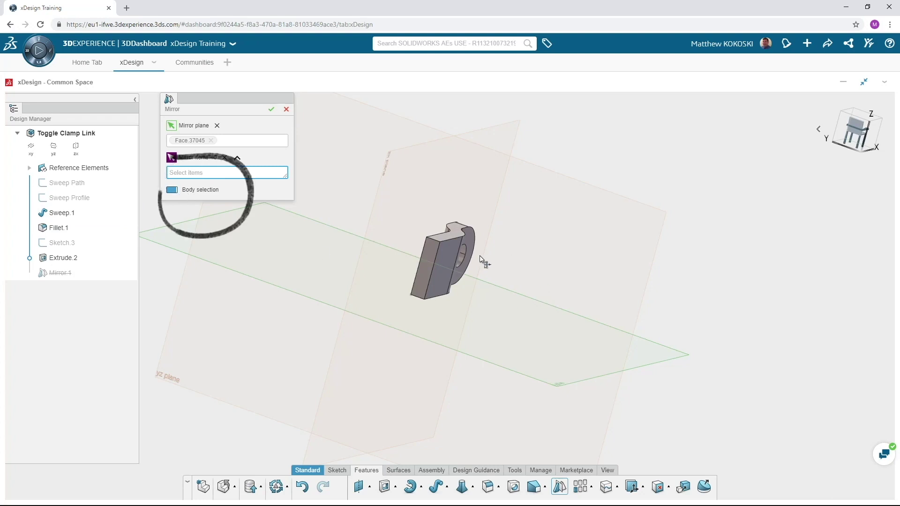
pyautogui.click(452, 257)
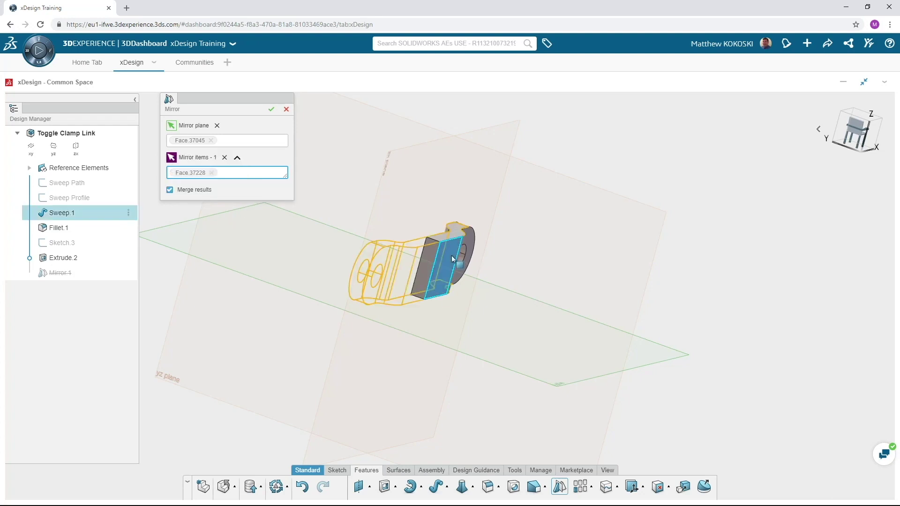
pyautogui.click(272, 111)
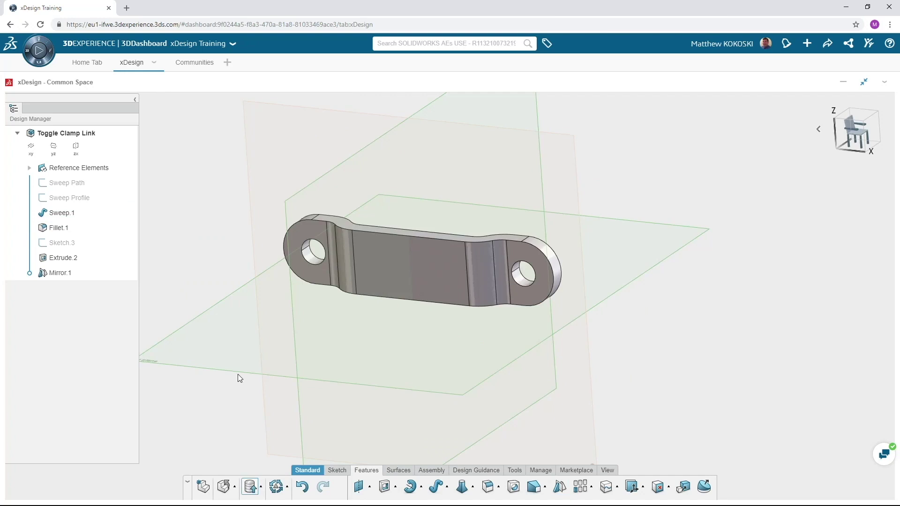
pyautogui.hotkey('ctrl', 's')
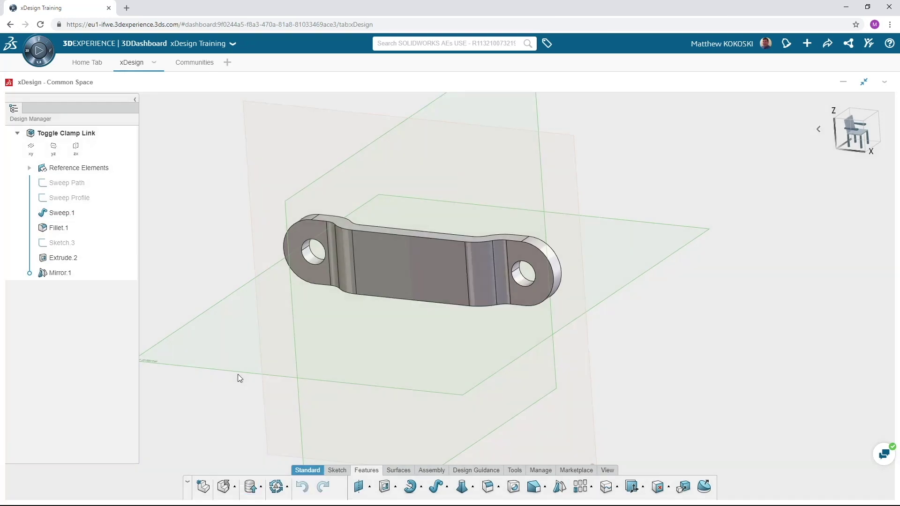